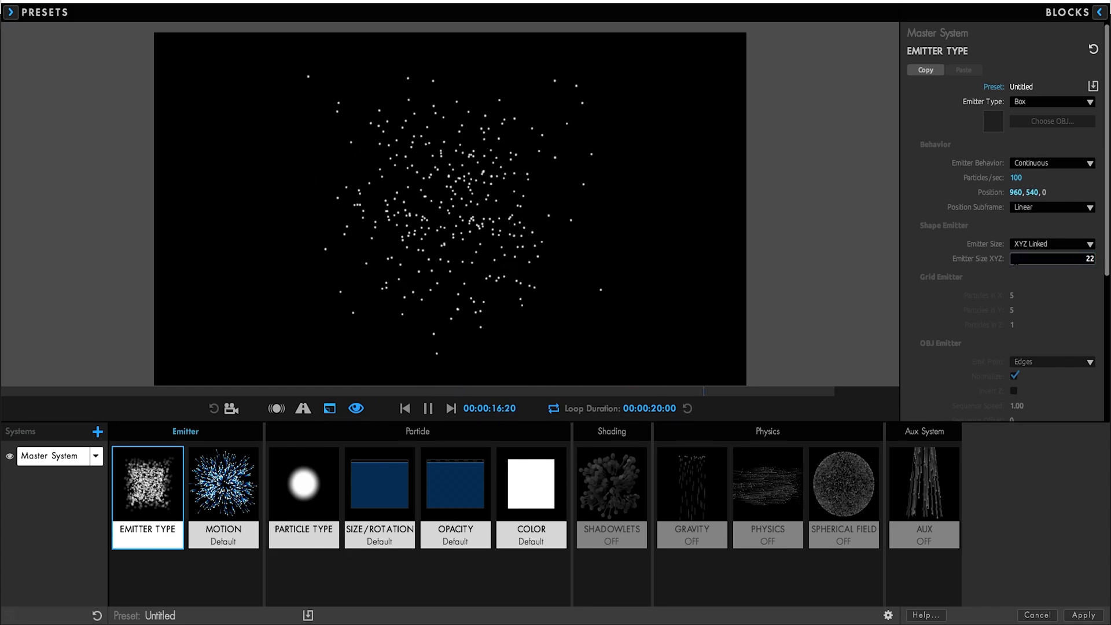
Set the box emitter's XYZ size to 2200 so particles spread across the whole frame
scroll(989, 348, down, 8)
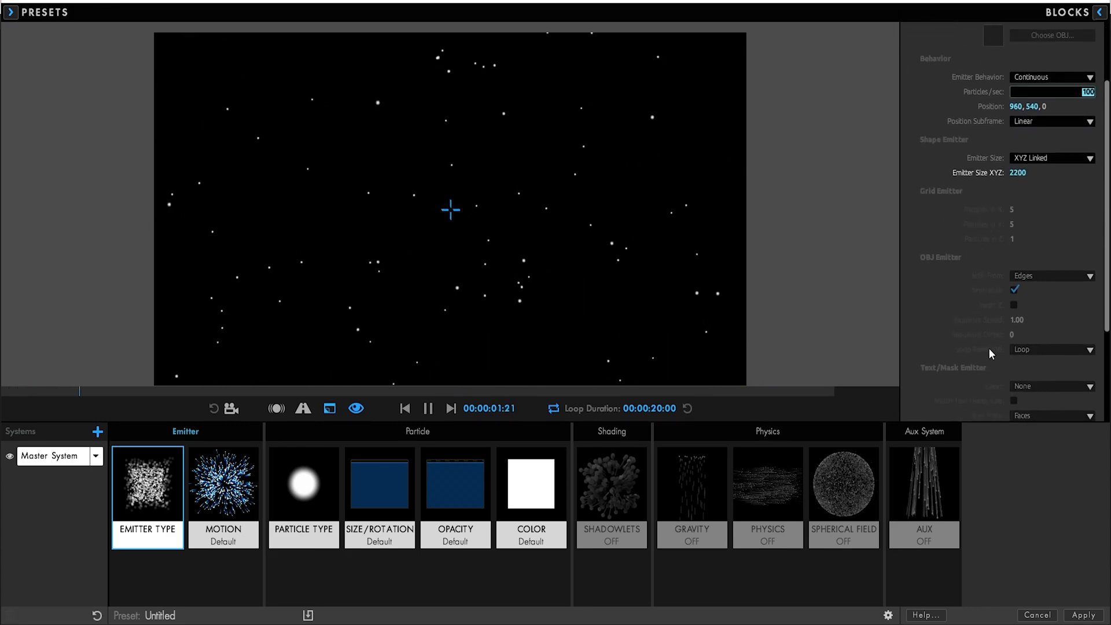
Set the Motion emission direction to Directional
click(255, 482)
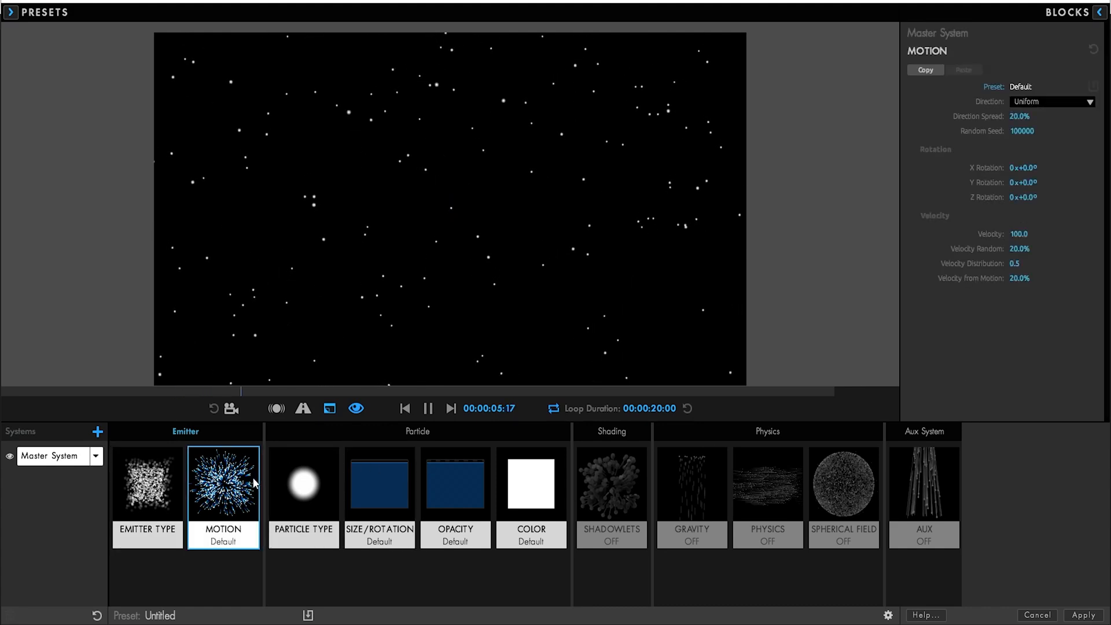
click(1057, 104)
click(1056, 124)
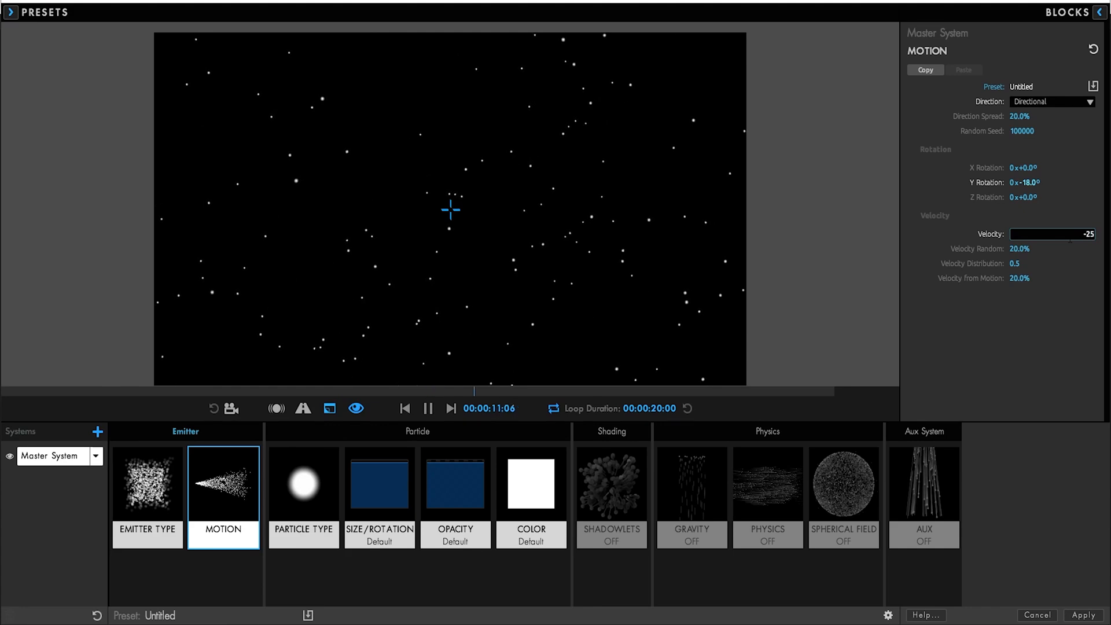
Change the particle type to Glow Sphere (No DOF)
click(336, 492)
click(1047, 102)
click(1034, 122)
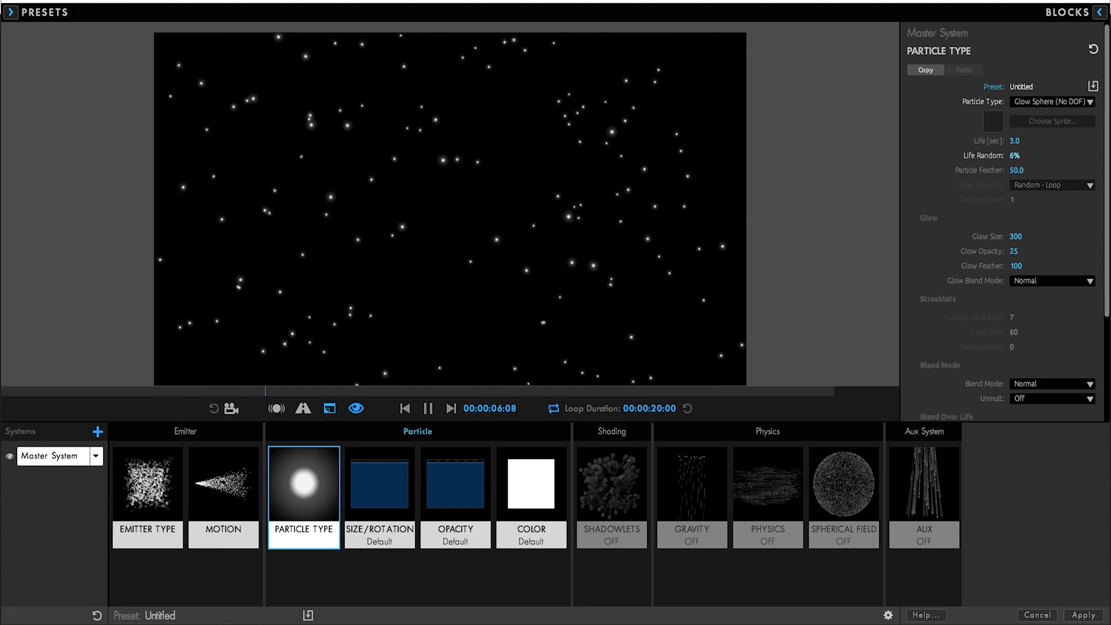
Set both Glow Blend Mode and particle Blend Mode to Screen
click(1036, 282)
click(1038, 307)
click(1041, 384)
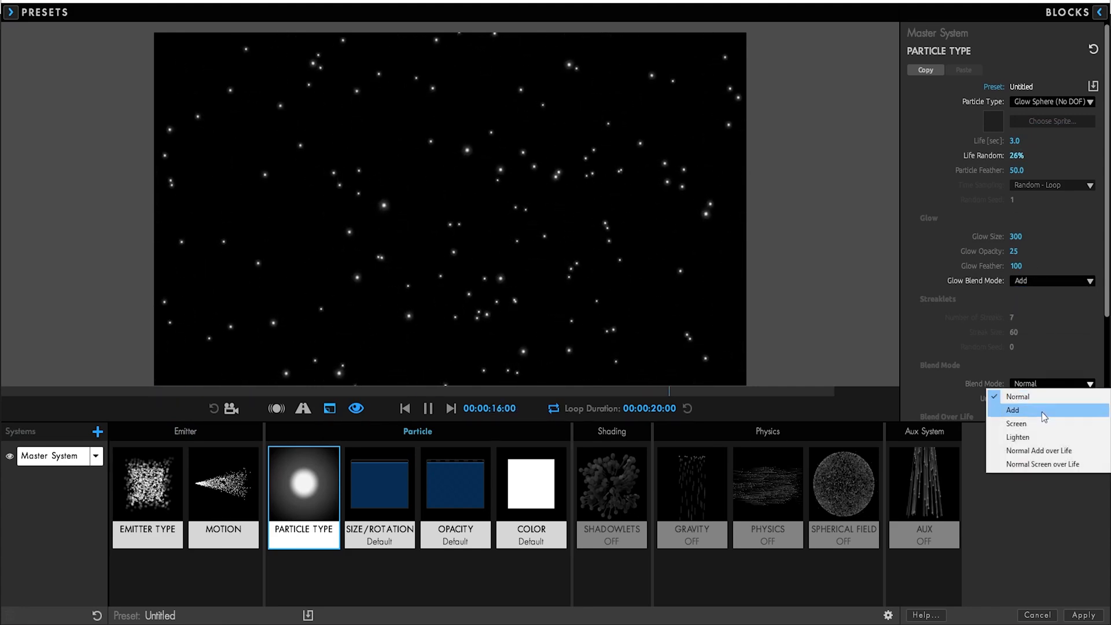
click(1041, 410)
click(1041, 282)
click(1038, 320)
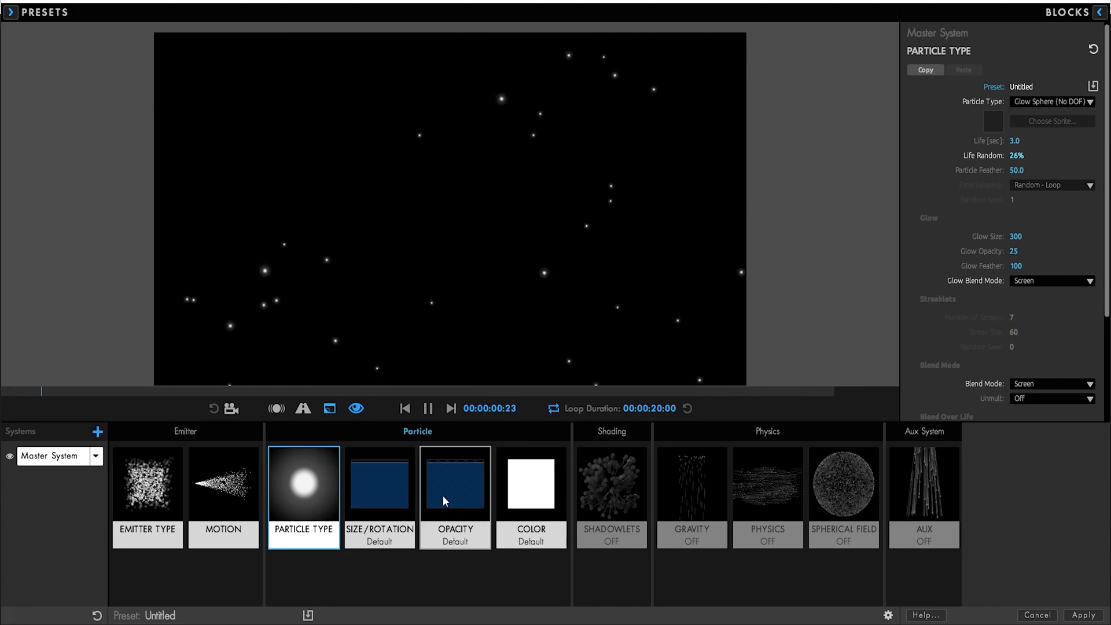
Enlarge particles to size 94 and apply a fade-in/fade-out Opacity Over Life preset
click(379, 492)
drag(1013, 124, 1075, 138)
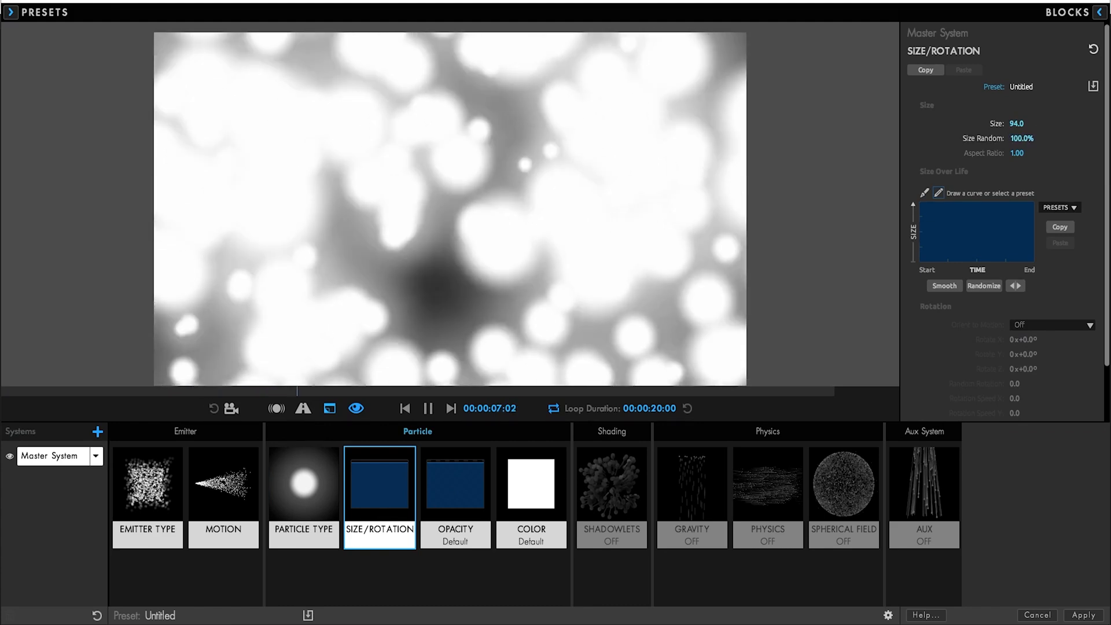
click(456, 498)
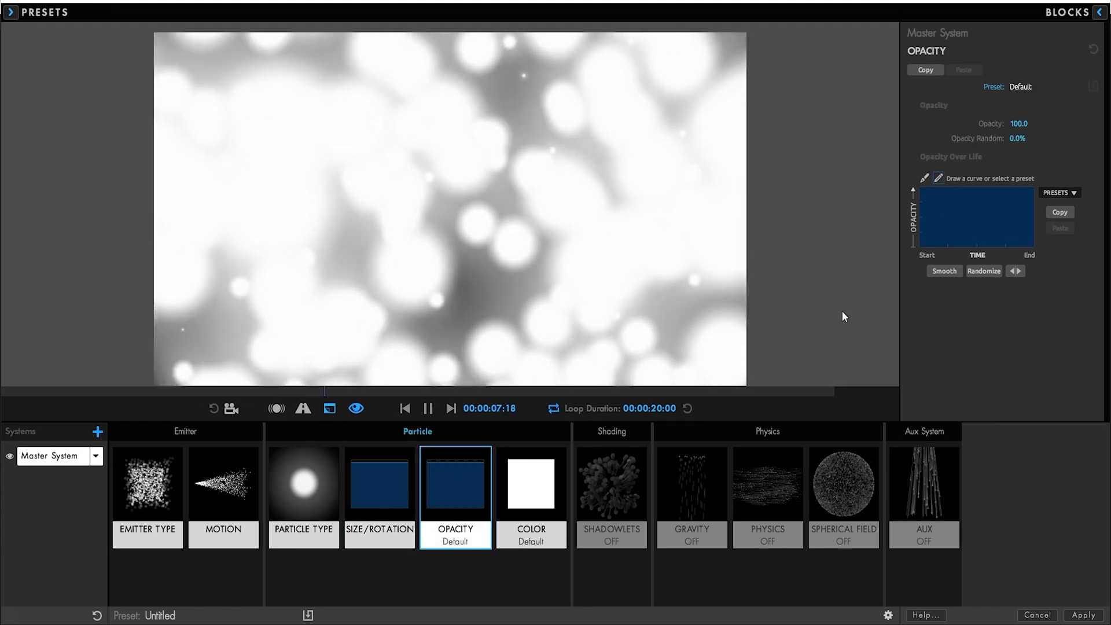
click(1059, 193)
click(1060, 244)
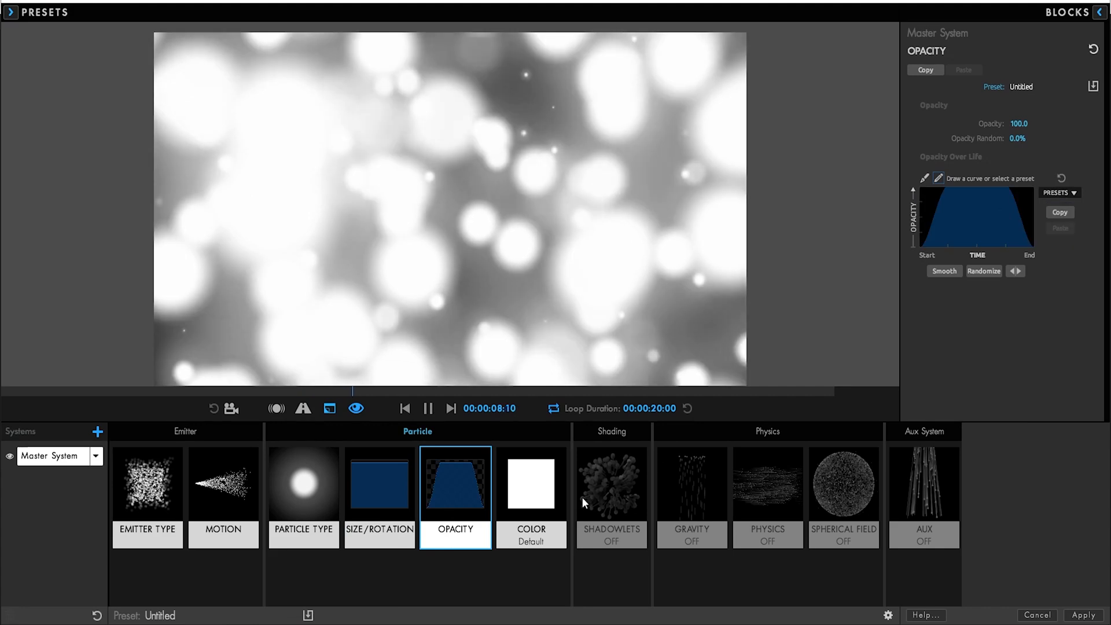
Bring up the particle Color picker and choose a teal hue
click(547, 480)
click(1030, 139)
click(603, 280)
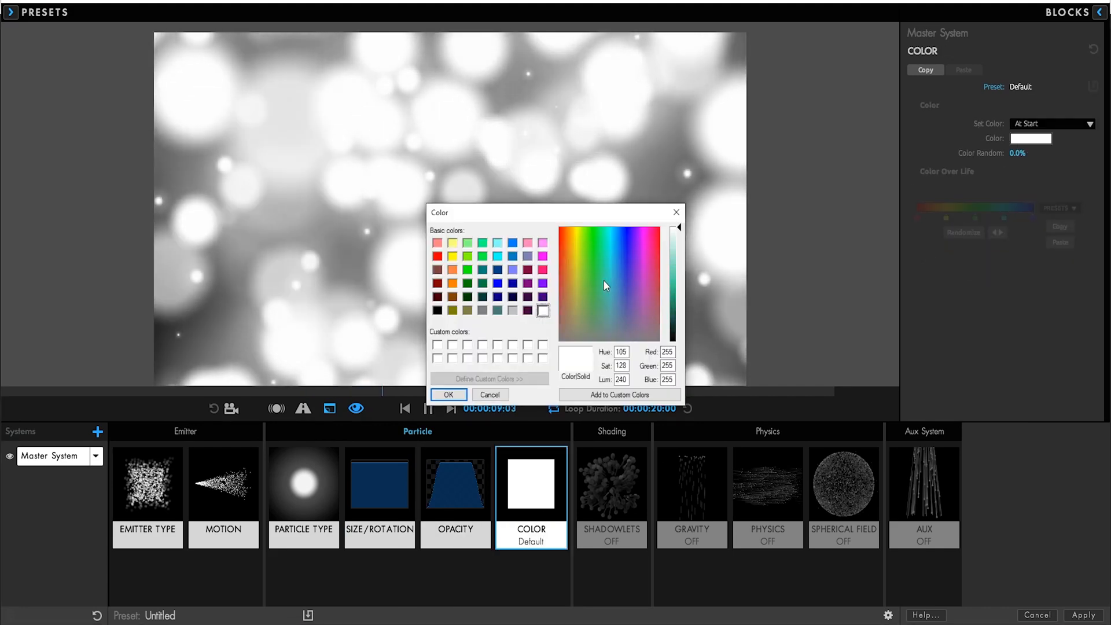
Set the particle colour to a slightly darker teal and confirm it
click(679, 267)
click(680, 271)
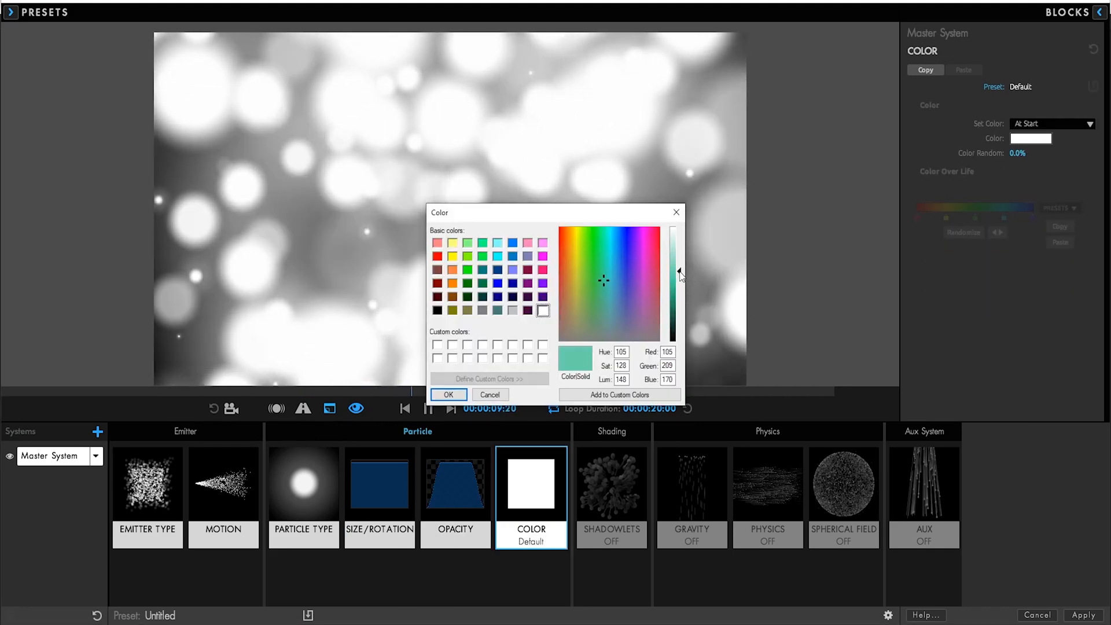
click(448, 394)
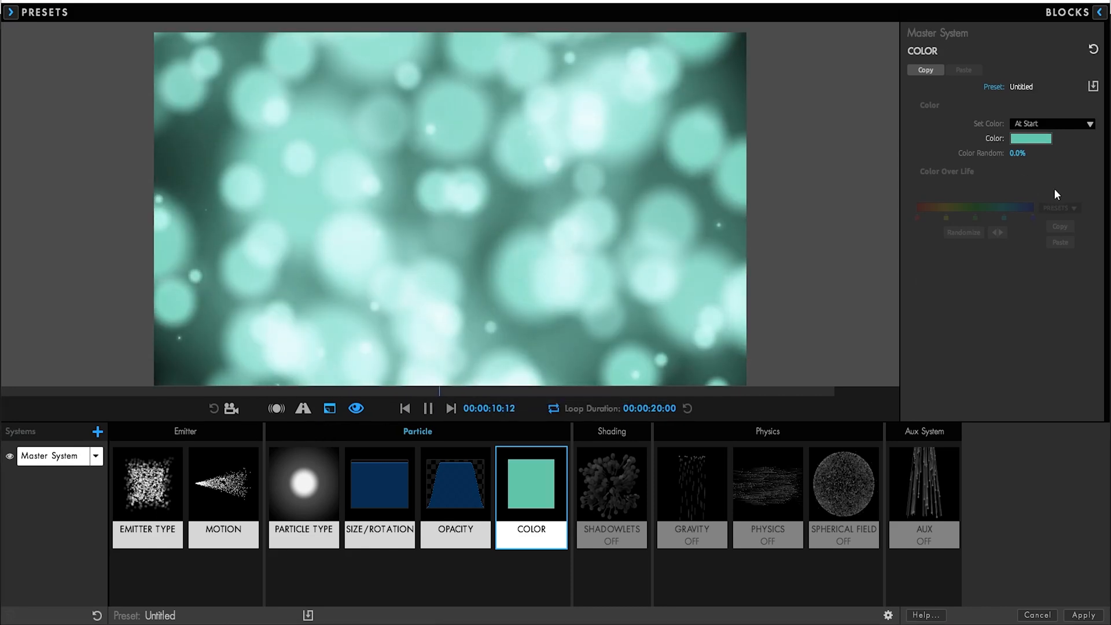
Raise Color Random to about 57%, keeping the same teal colour
drag(1020, 153, 1031, 154)
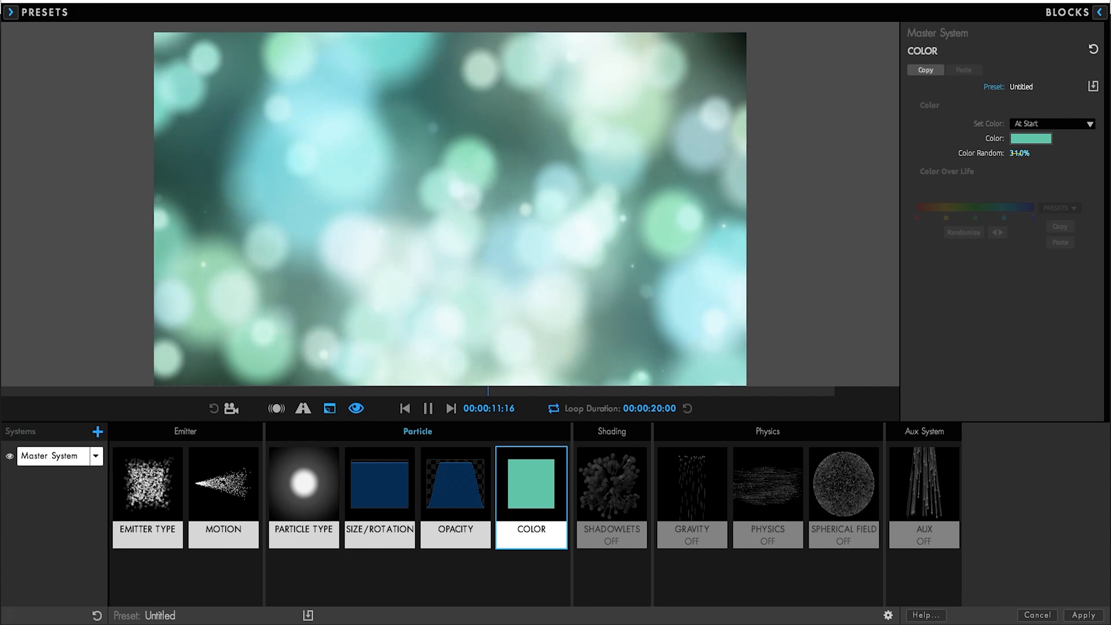
click(1030, 138)
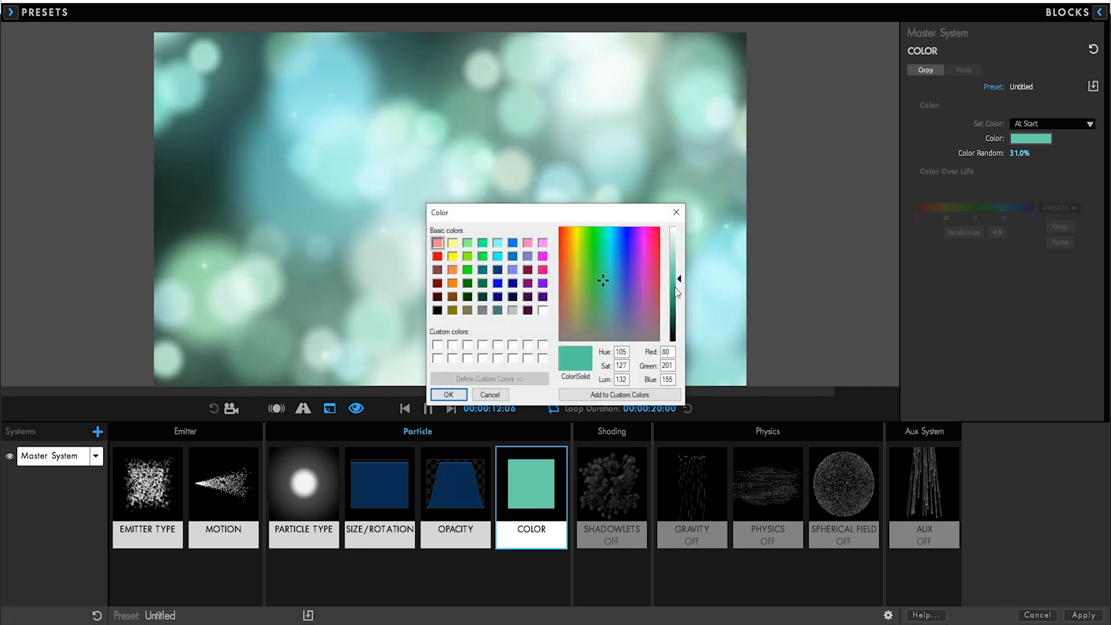
click(459, 396)
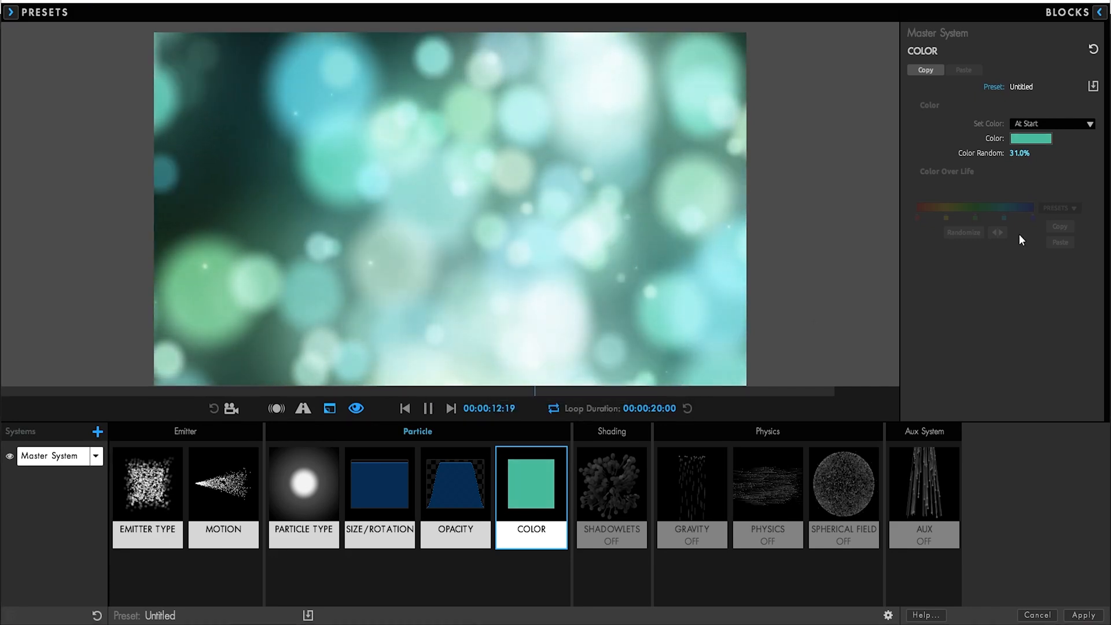
drag(1023, 153, 1034, 153)
Set Physics Wind Z to 107 and lower Color Random to about 41%
click(771, 500)
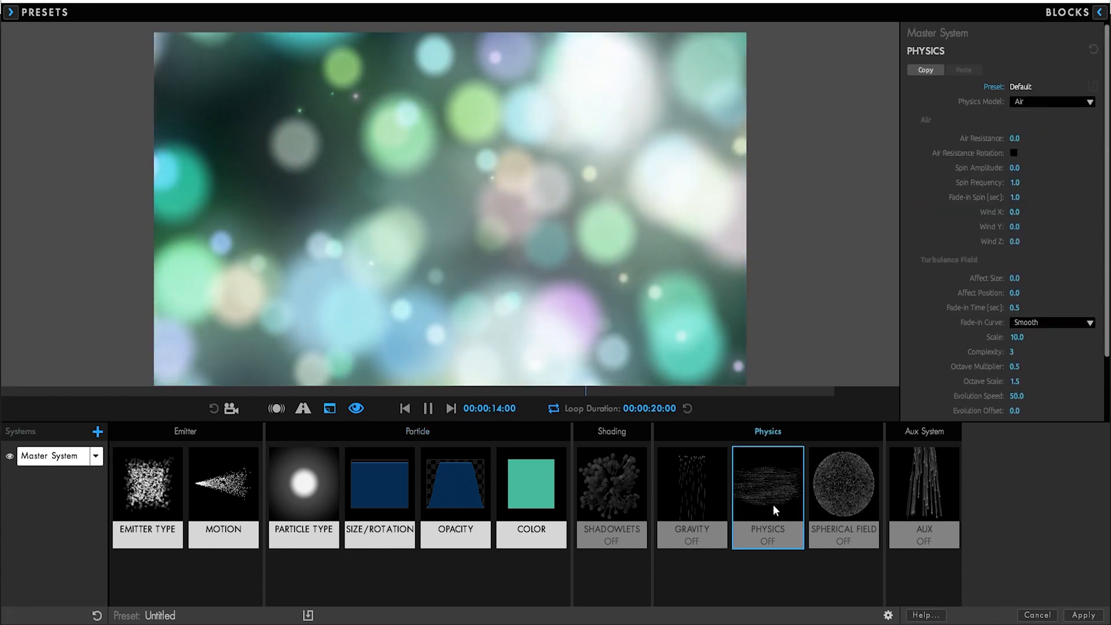
drag(1015, 242, 1052, 241)
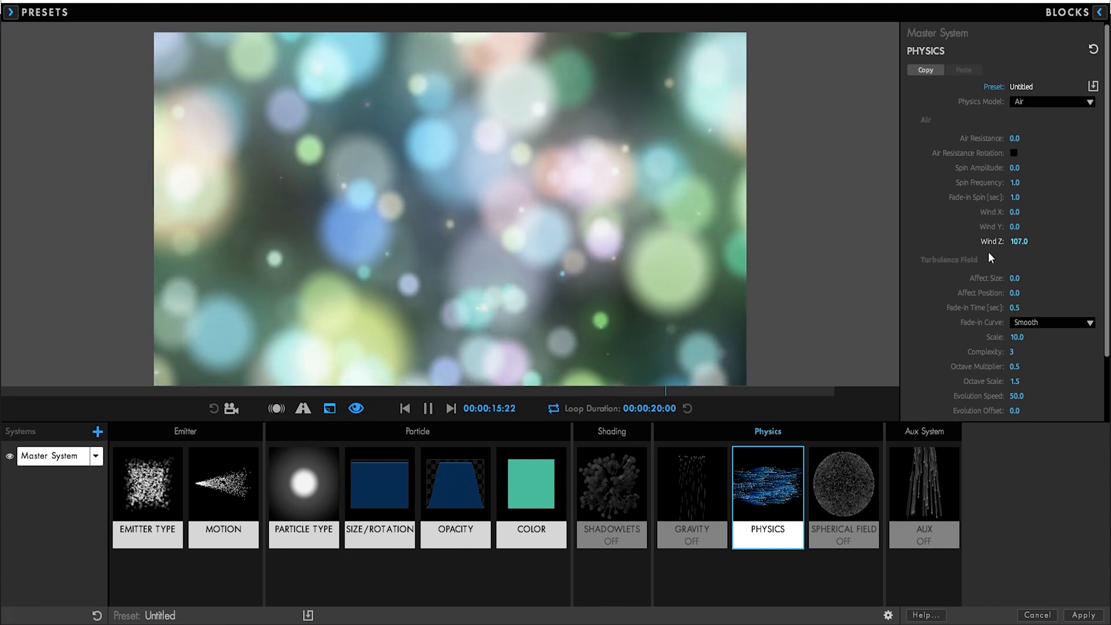
click(532, 498)
mouse_move(1021, 153)
mouse_down()
mouse_move(1003, 153)
mouse_move(1019, 155)
mouse_up()
Set turbulence Affect Position to 146
click(787, 491)
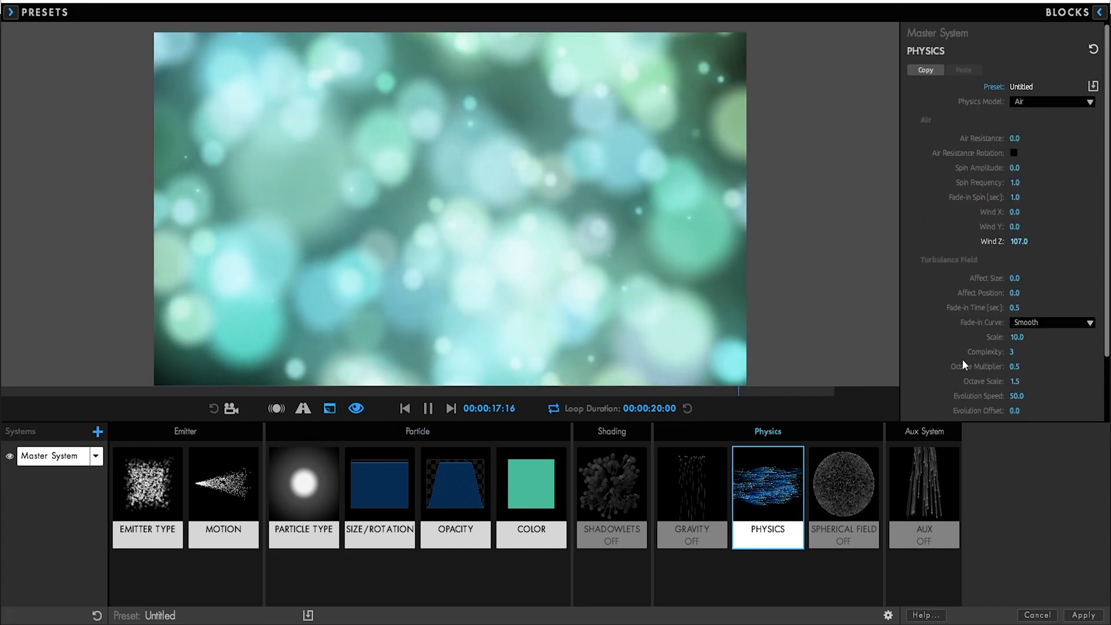
drag(1015, 292, 1099, 293)
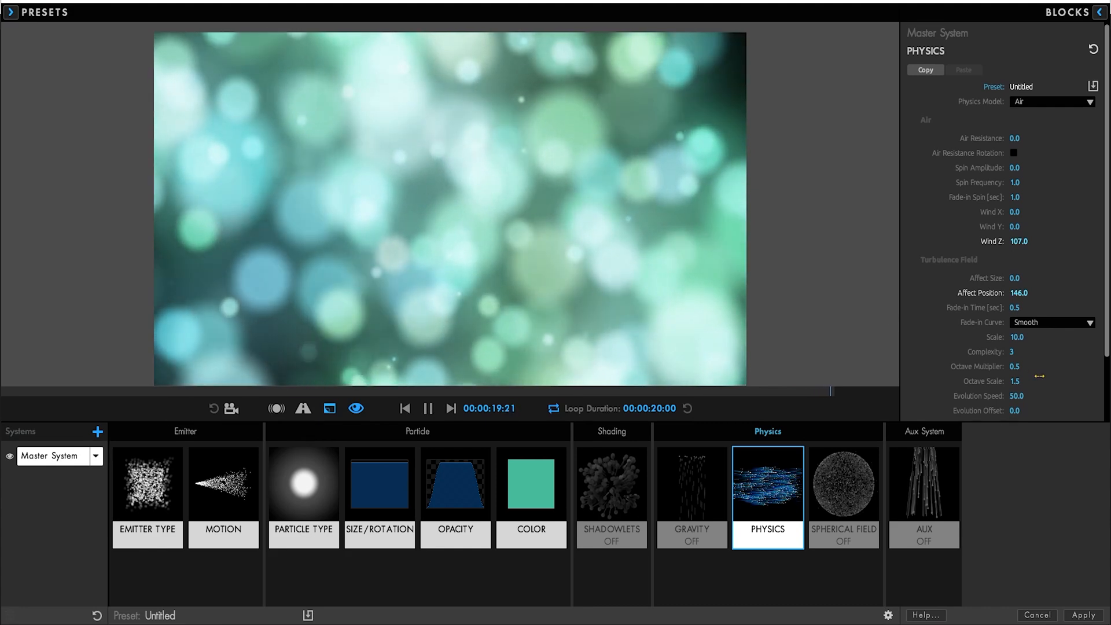
scroll(1039, 376, down, 2)
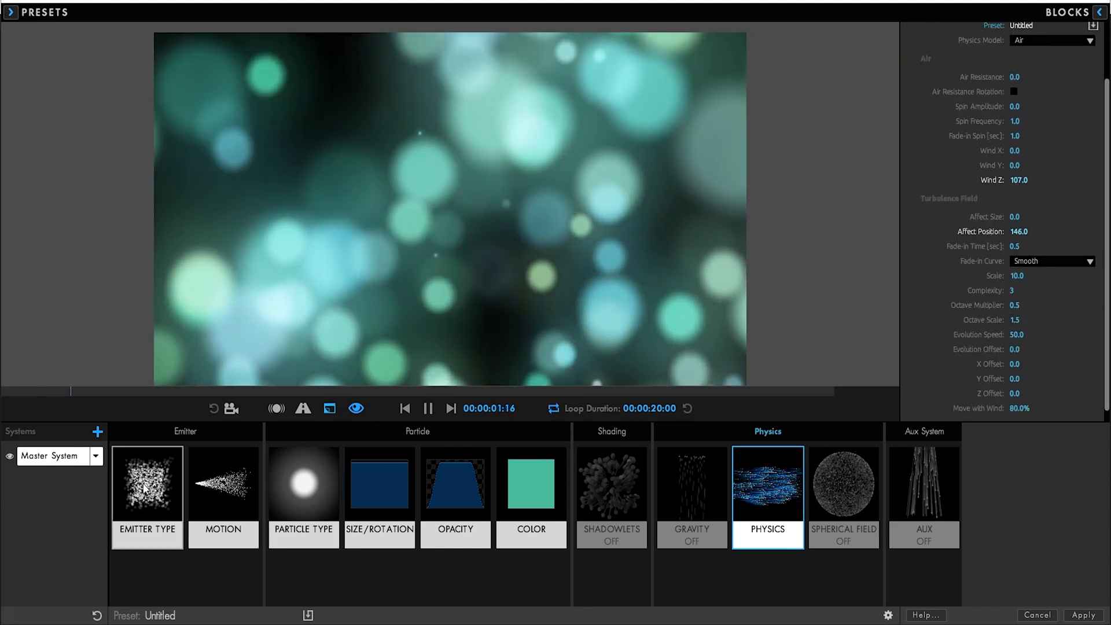
Duplicate the Master System as System 2, solo it, and make its emitter a Sphere
click(96, 455)
click(102, 485)
click(10, 478)
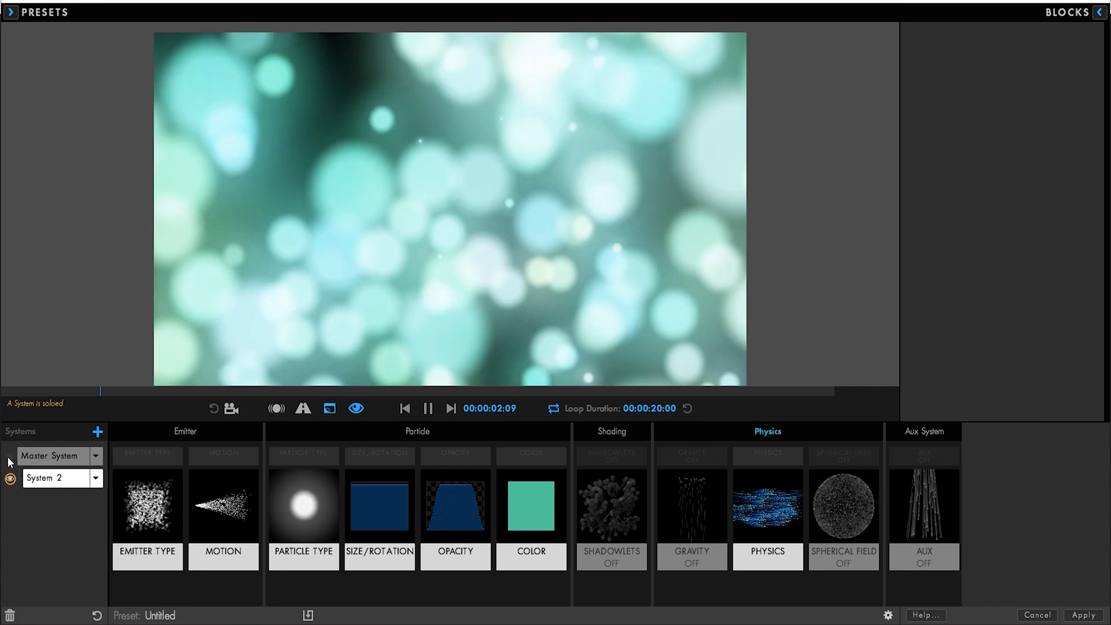
click(144, 524)
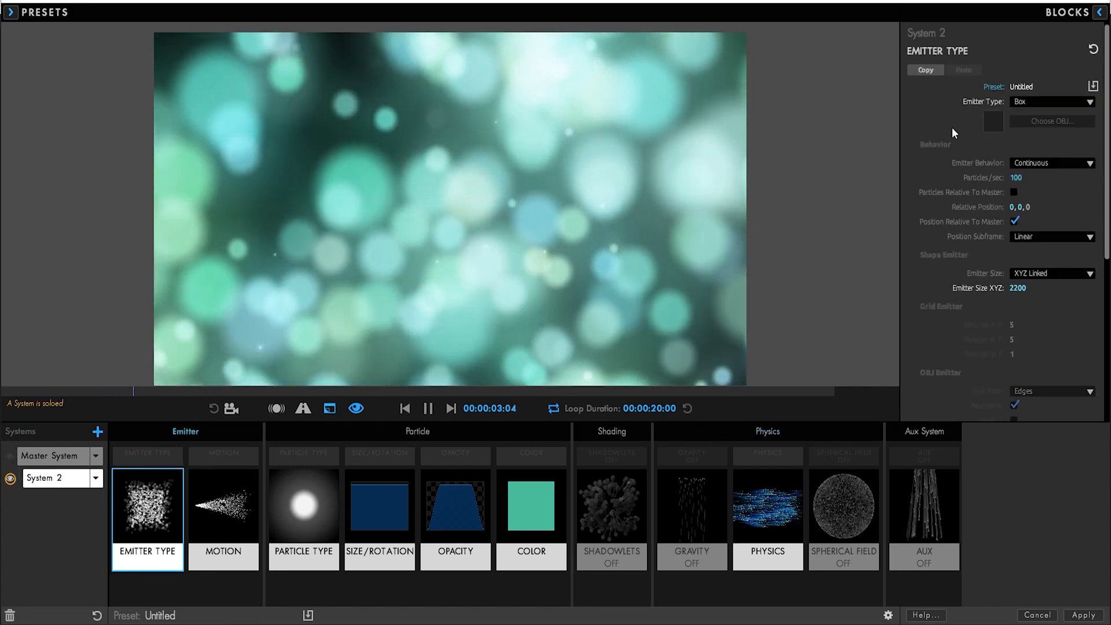
click(1031, 102)
click(1042, 141)
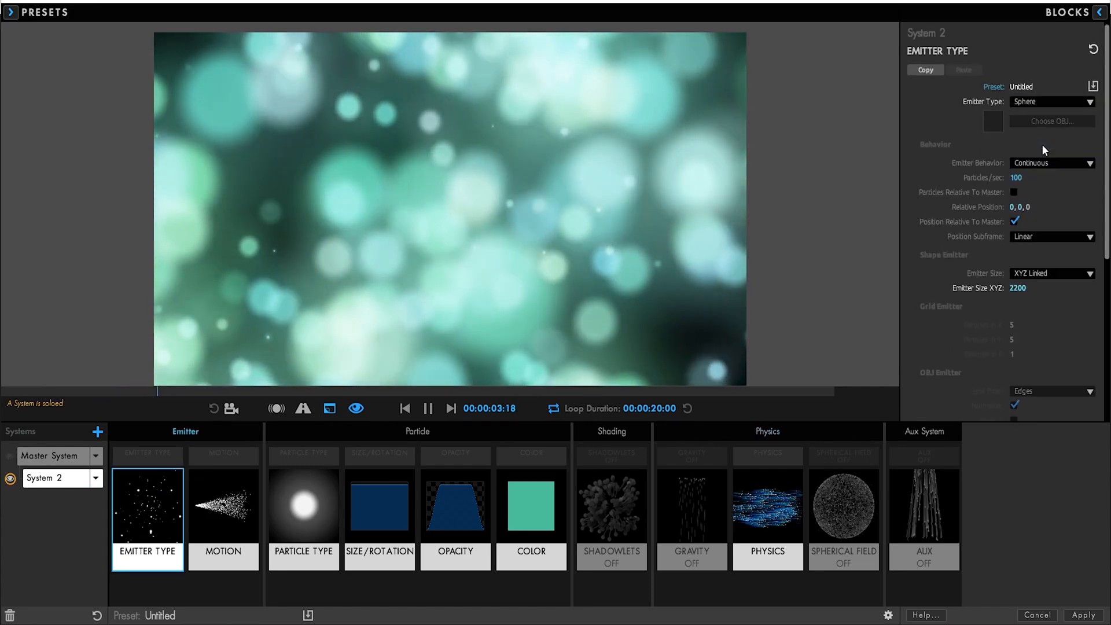
Set System 2's emission direction to Outwards and show its Size/Rotation panel
click(321, 515)
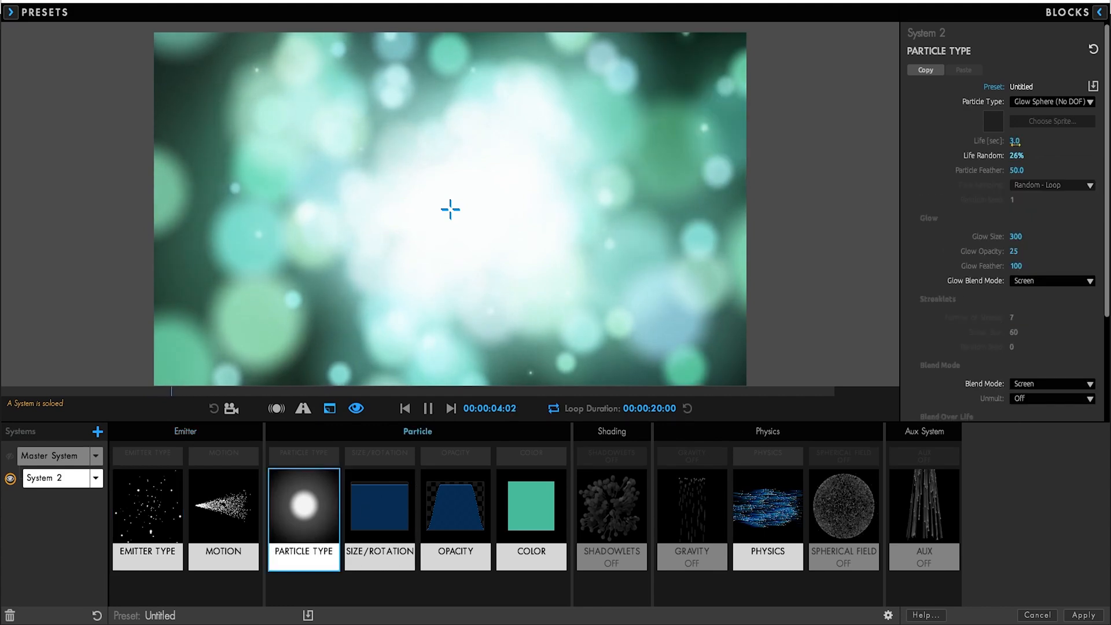
click(392, 507)
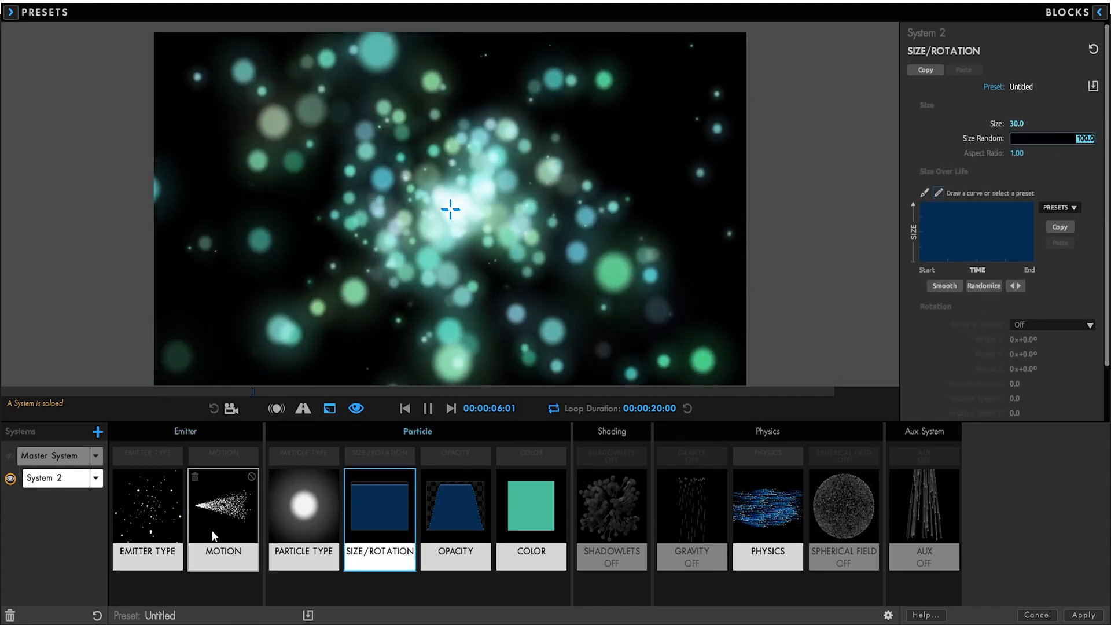
click(224, 509)
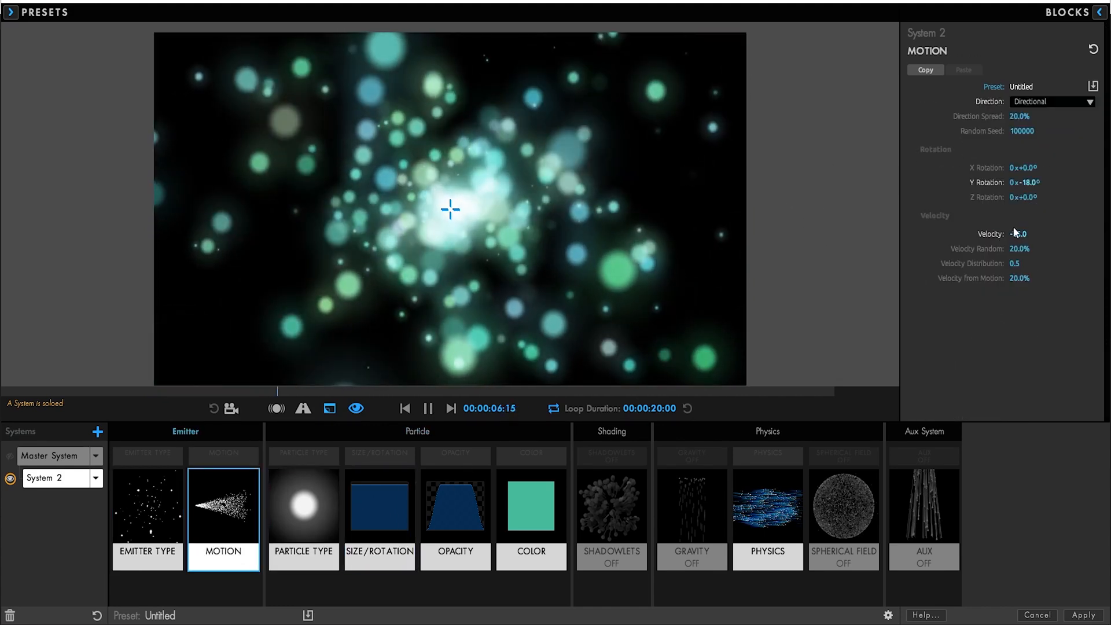
click(1038, 103)
click(1048, 165)
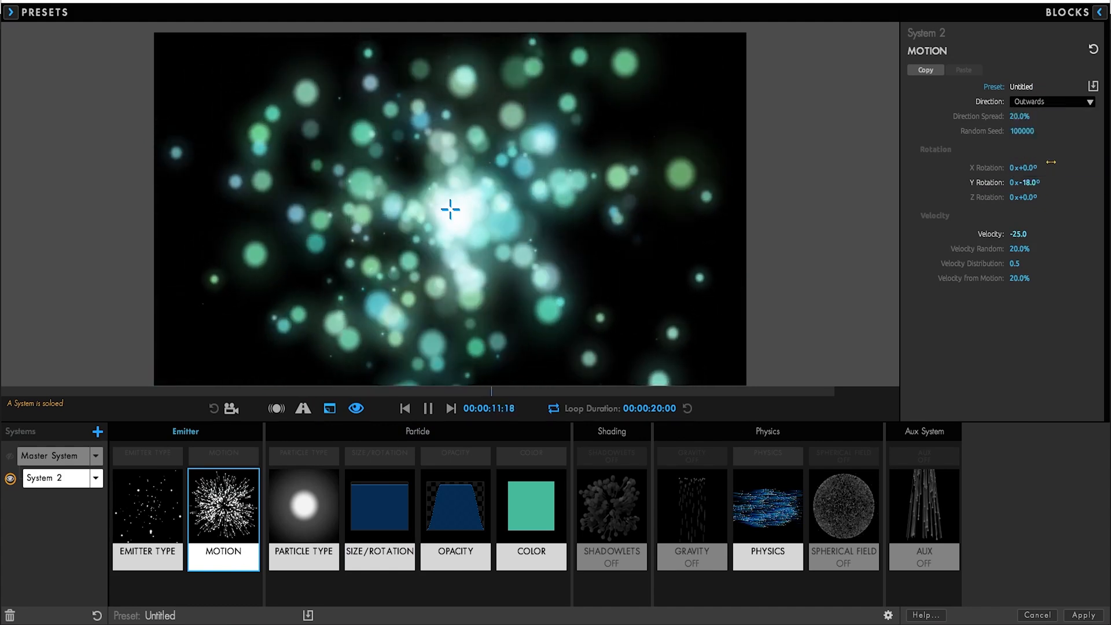
click(304, 506)
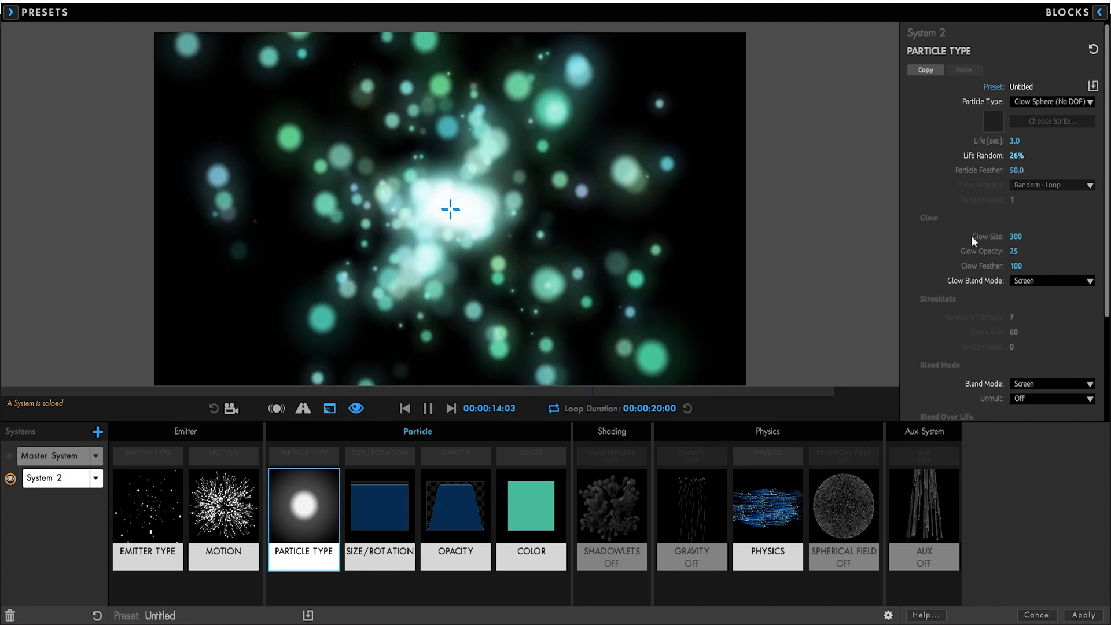
click(379, 506)
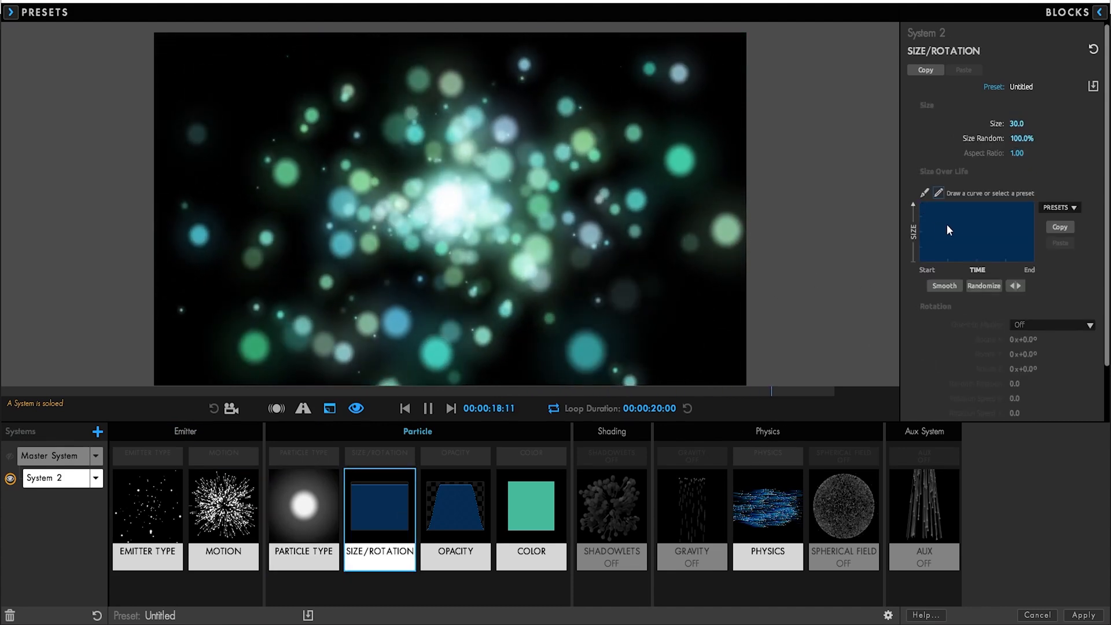
Draw a descending Size Over Life curve and delete System 2's Color block
drag(924, 207, 968, 241)
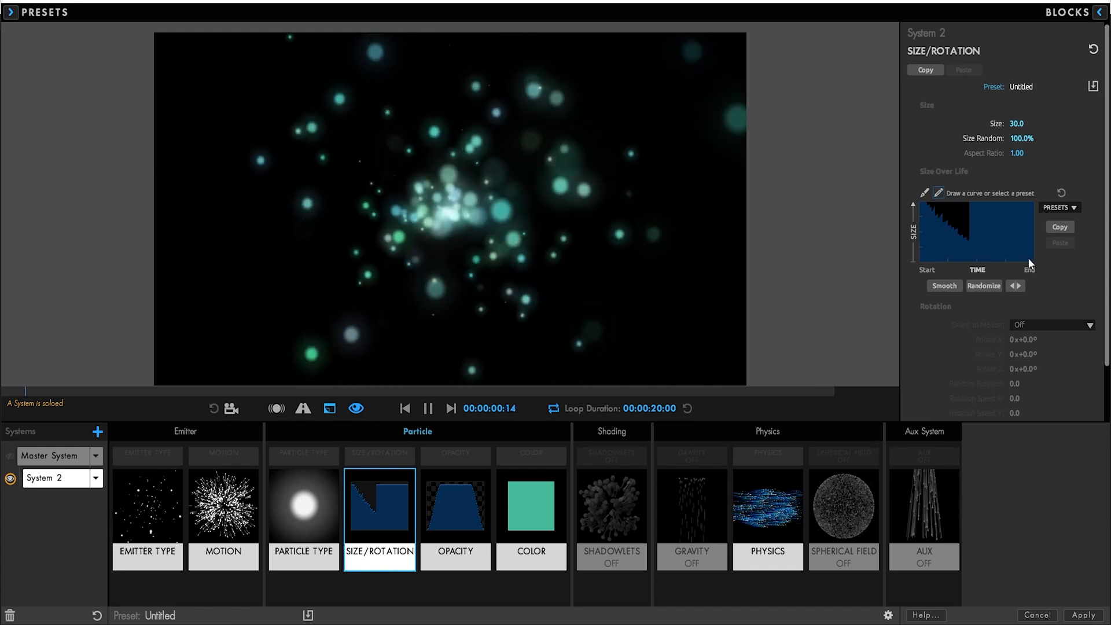
drag(1027, 258, 1039, 258)
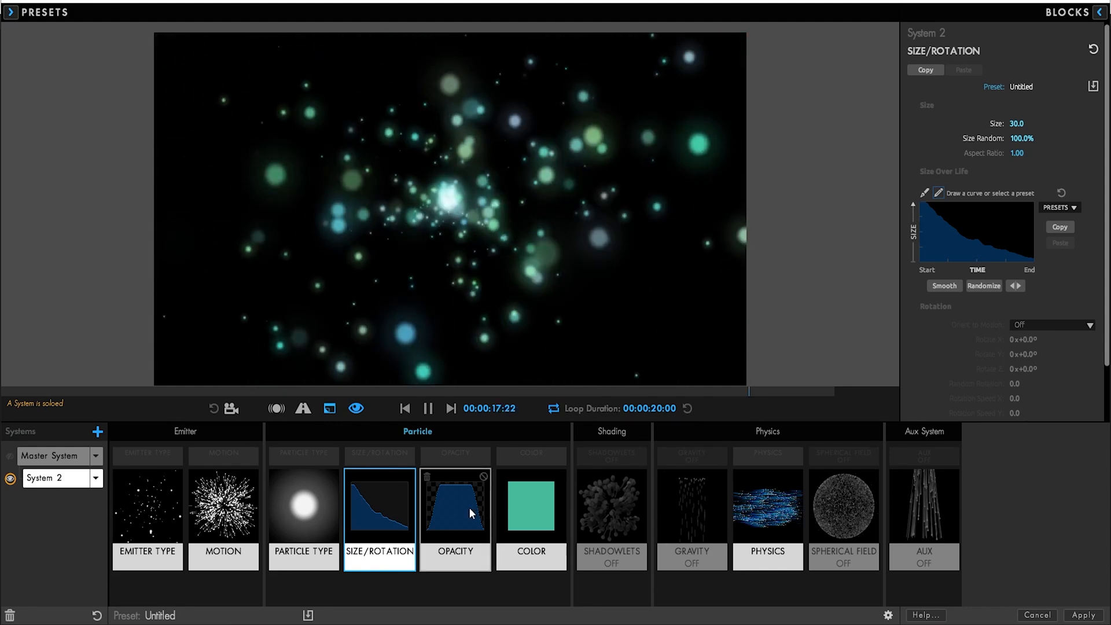
click(497, 477)
click(503, 477)
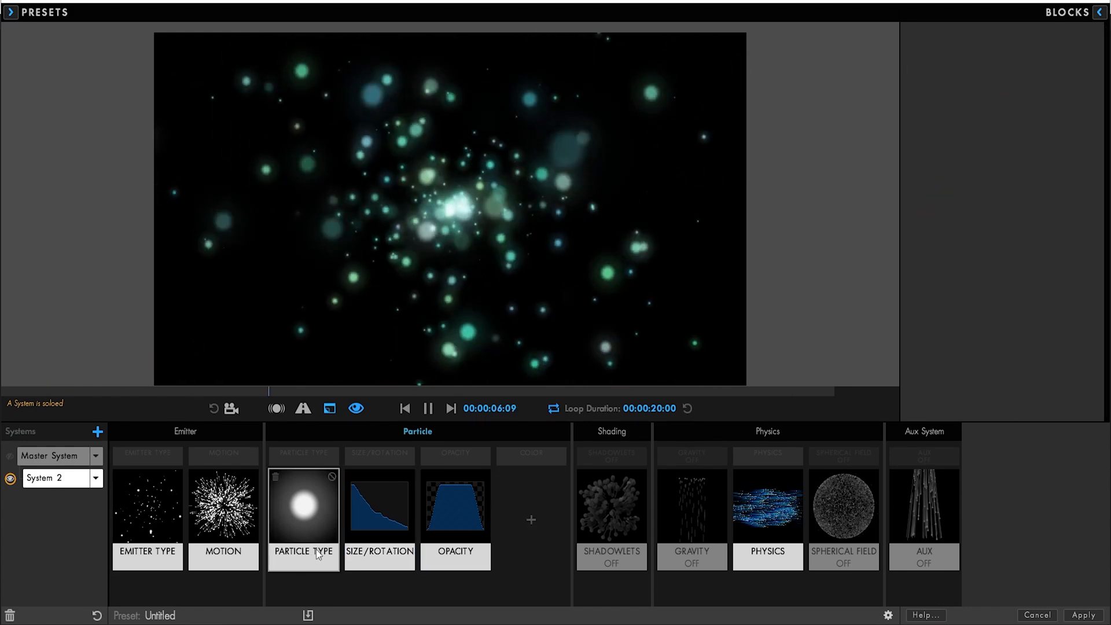
Unhide the Master System and select it for editing
click(148, 513)
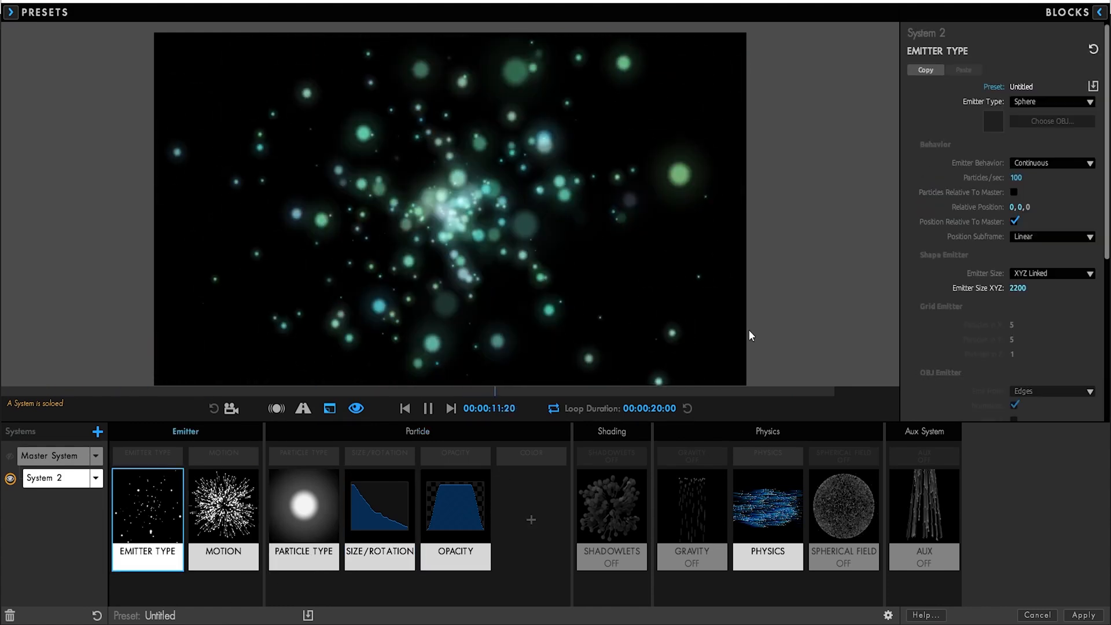
click(10, 457)
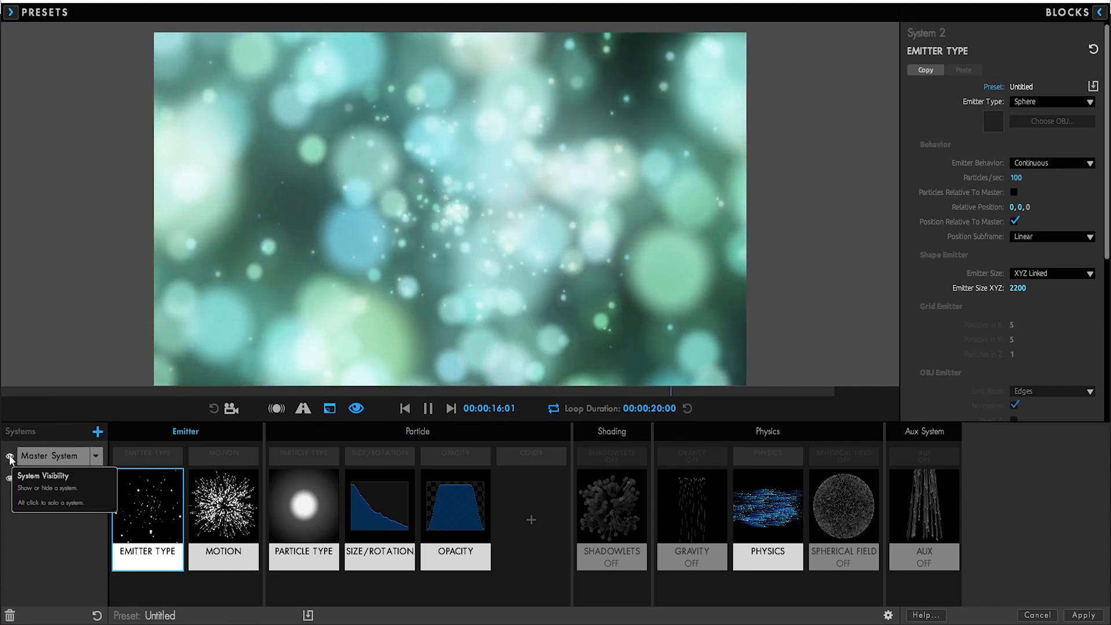
click(62, 456)
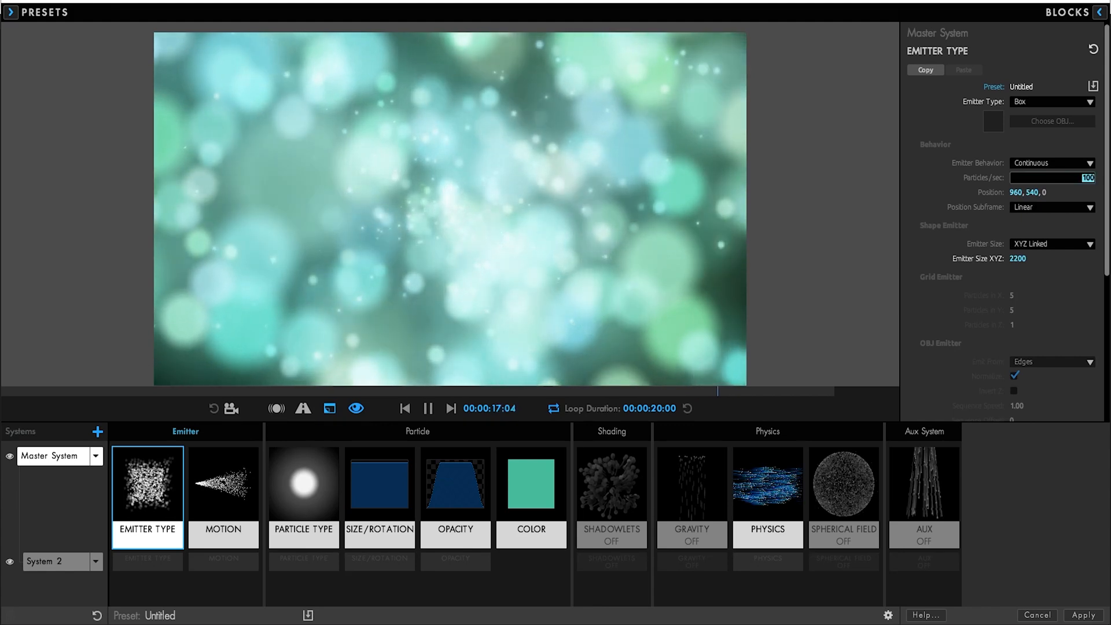
Set the Master System to 70 particles per second, then select System 2
text(70)
key(Tab)
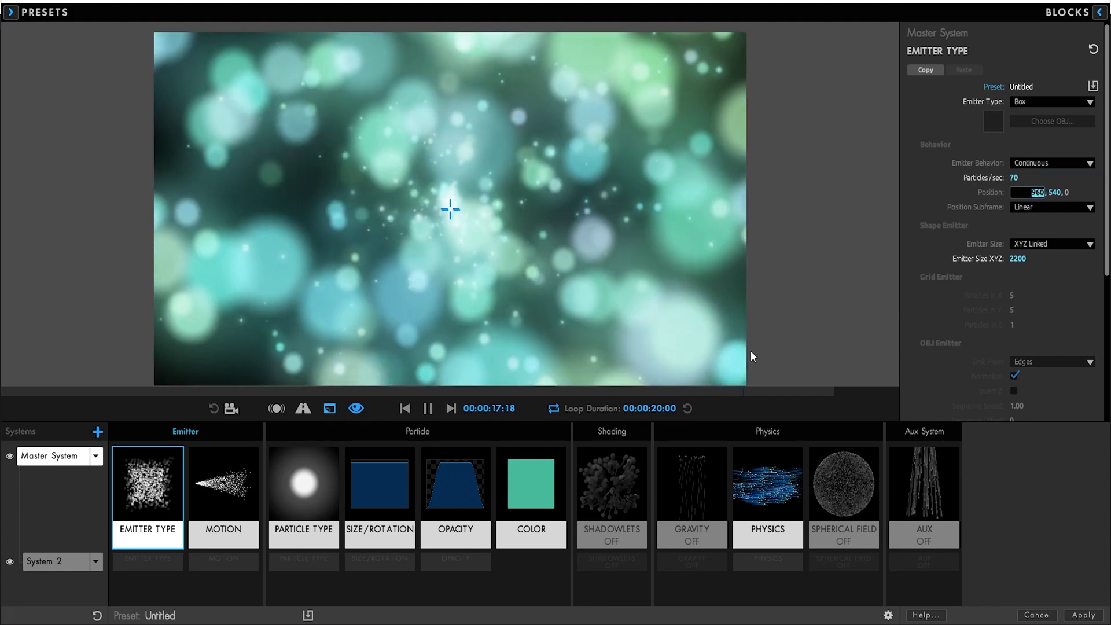
click(50, 560)
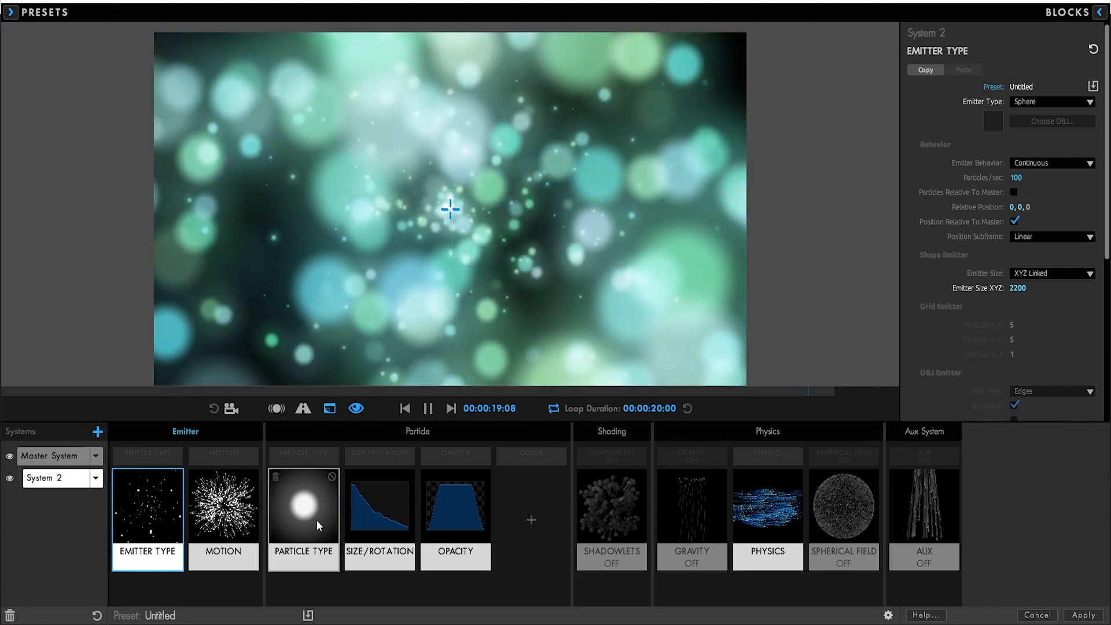
click(95, 478)
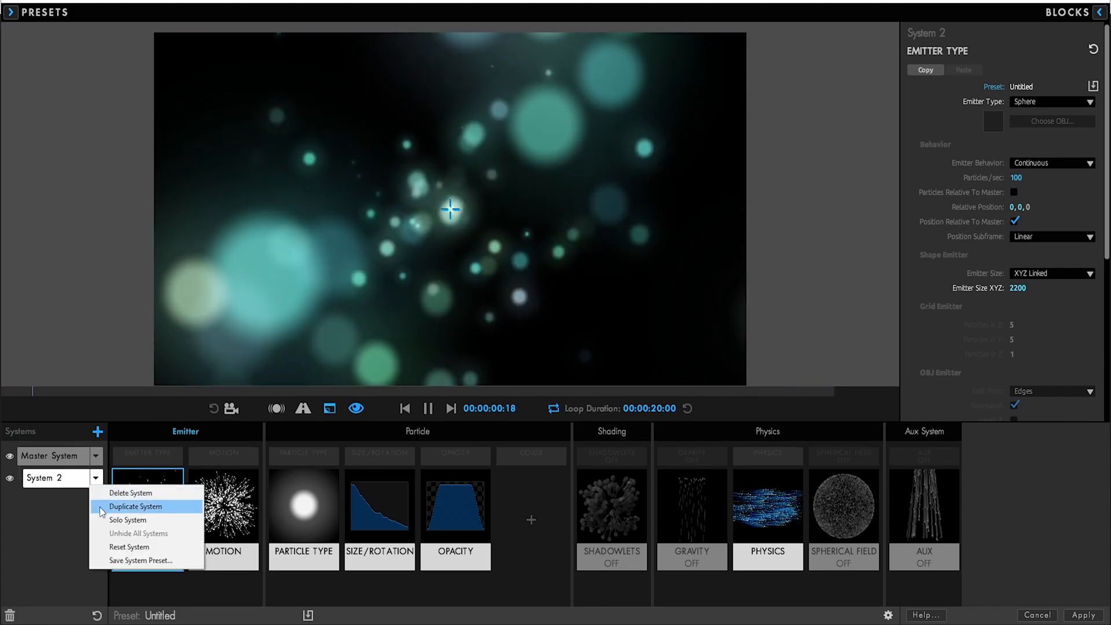
Duplicate System 2 into System 3 and set its particle type to Star (No DOF)
click(135, 506)
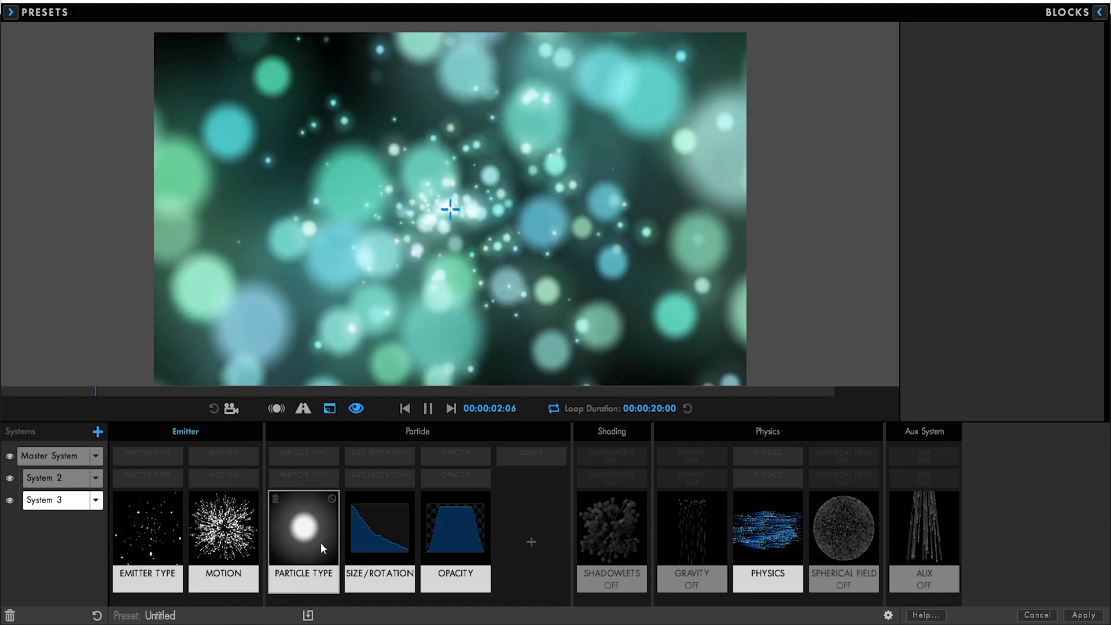
click(321, 543)
click(1050, 103)
click(1036, 142)
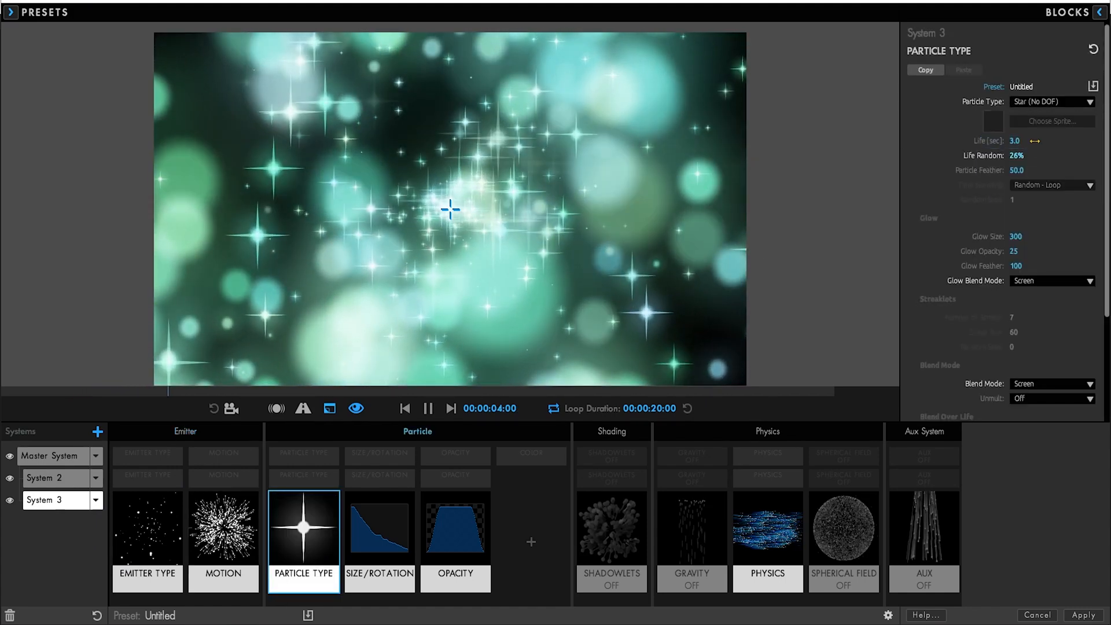
Give System 3's stars size 10 and aspect ratio 10 to stretch them into streaks
click(395, 548)
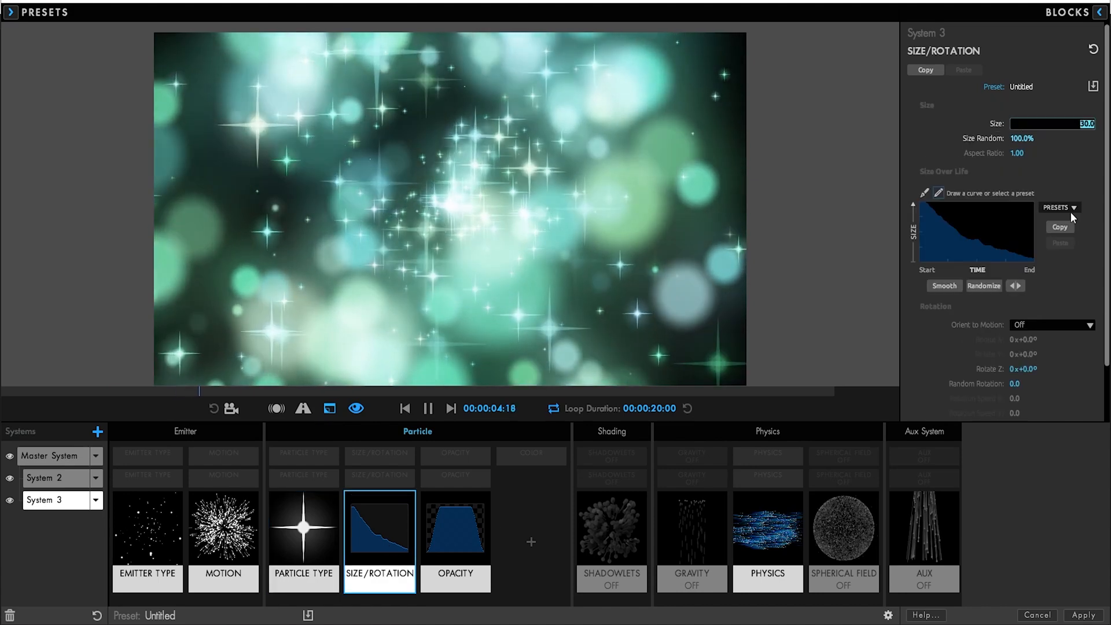
text(10)
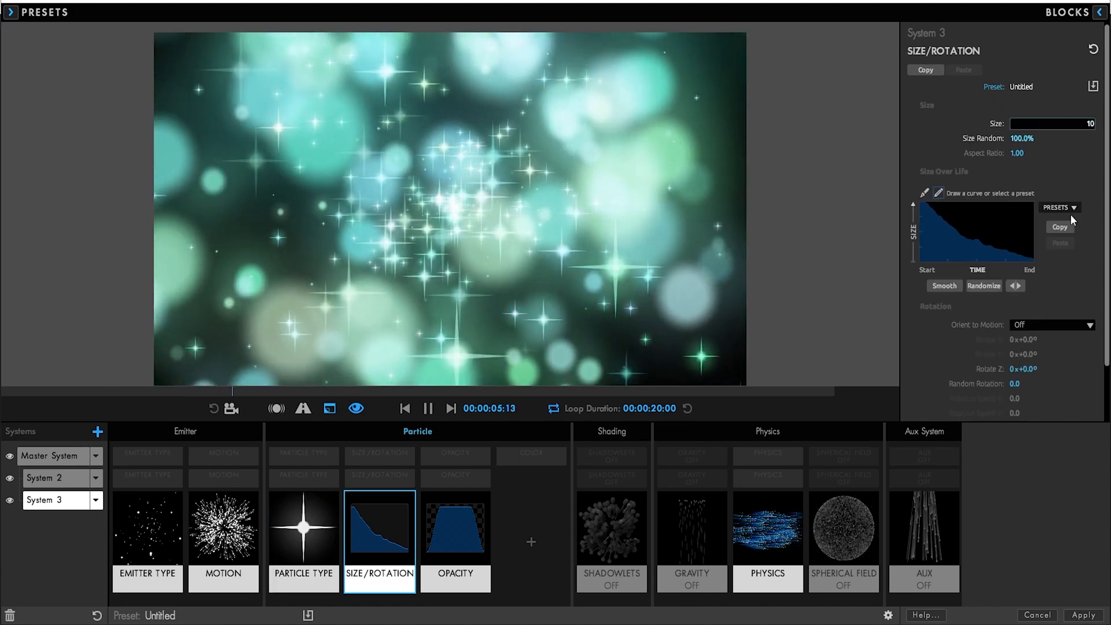
key(Tab)
key(Tab)
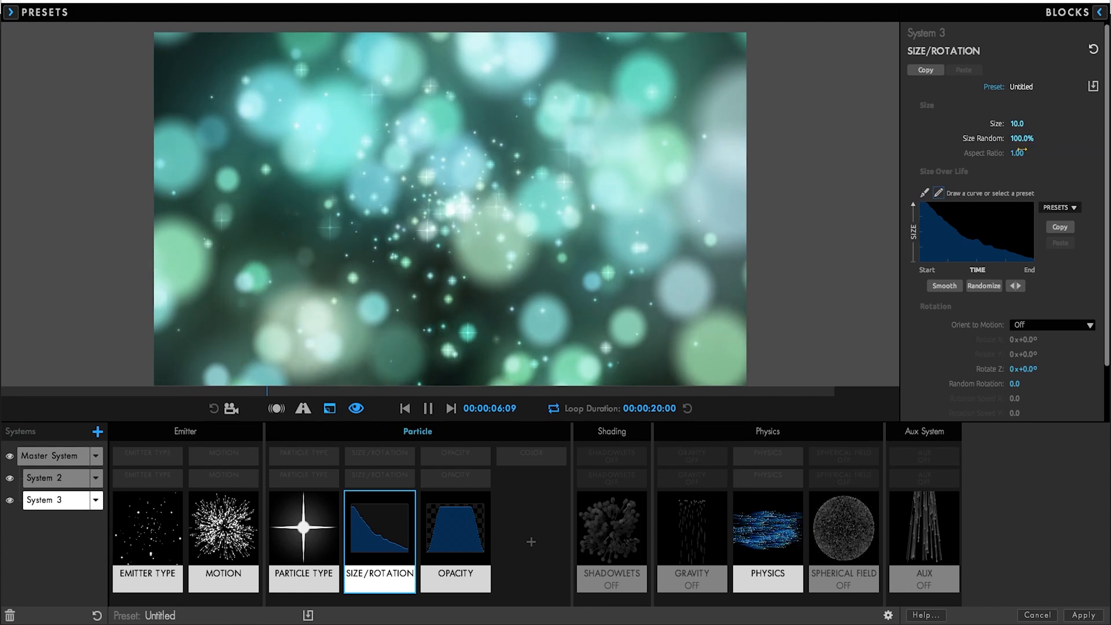
text(2)
key(Return)
drag(1016, 154, 1034, 154)
click(1021, 153)
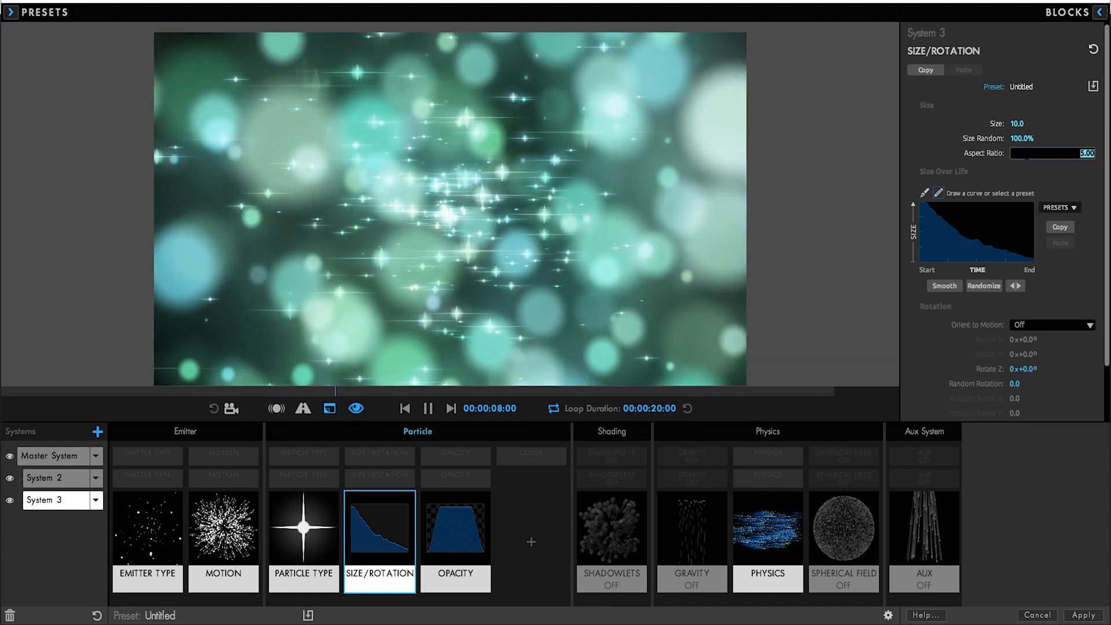
text(10)
key(Tab)
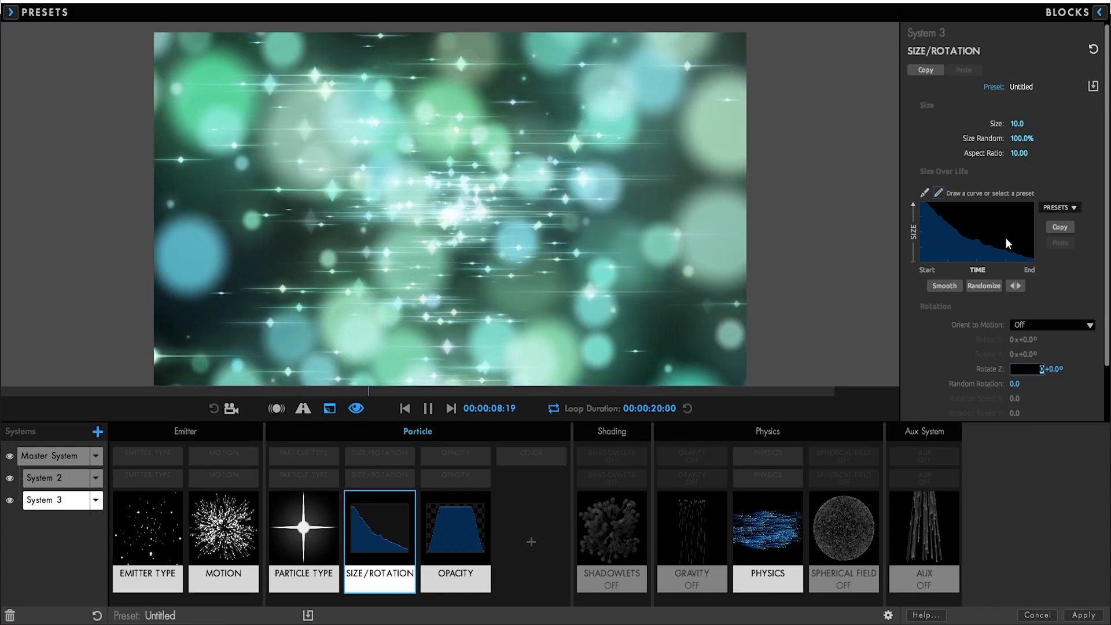
click(935, 355)
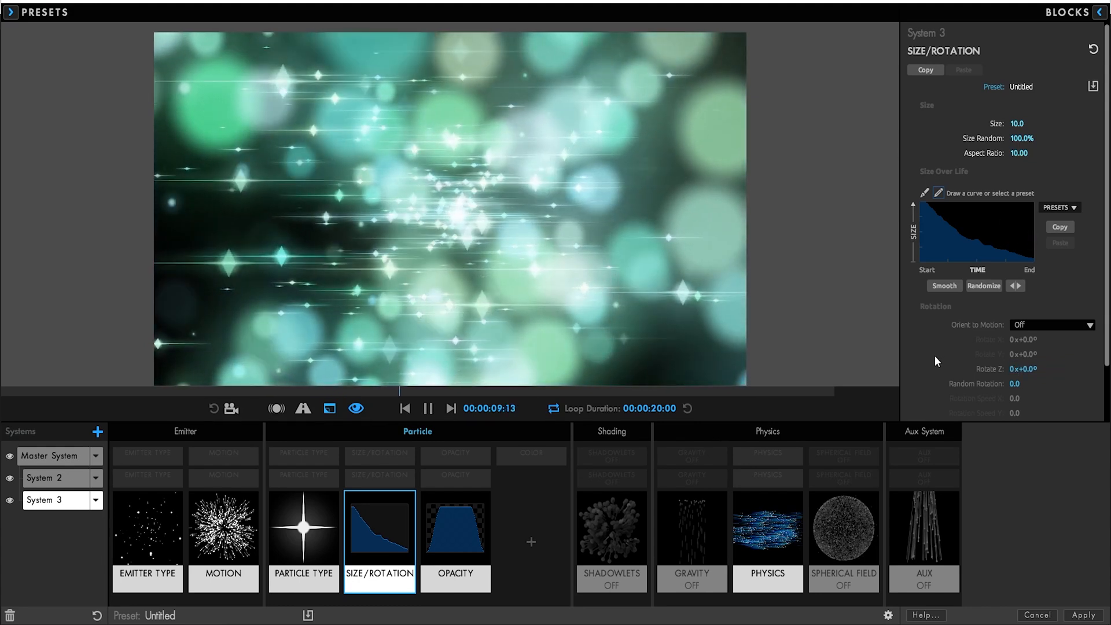
Apply the particle setup to After Effects and add a BG solid beneath Particles
click(1083, 615)
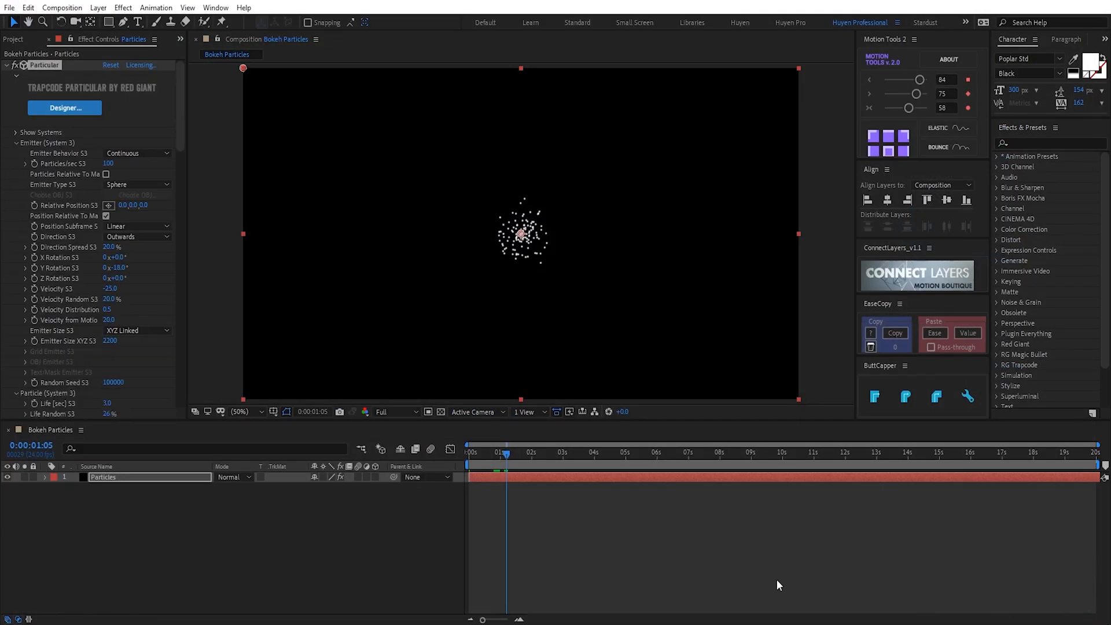
drag(488, 453, 564, 454)
click(369, 522)
key(ctrl+y)
text(B)
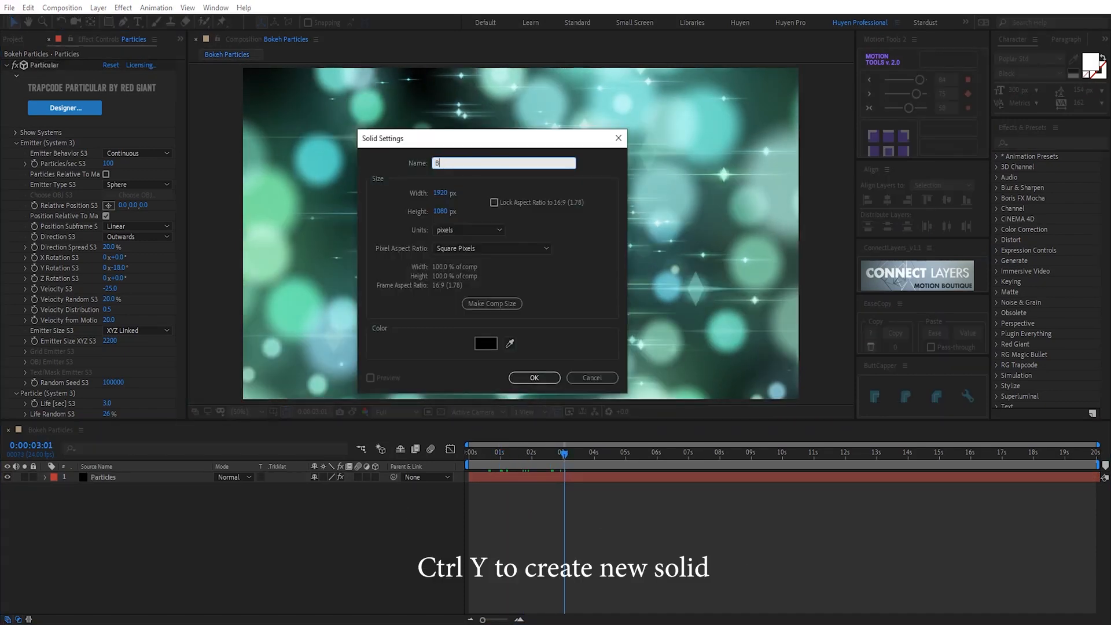
text(G)
key(Return)
drag(159, 478, 163, 510)
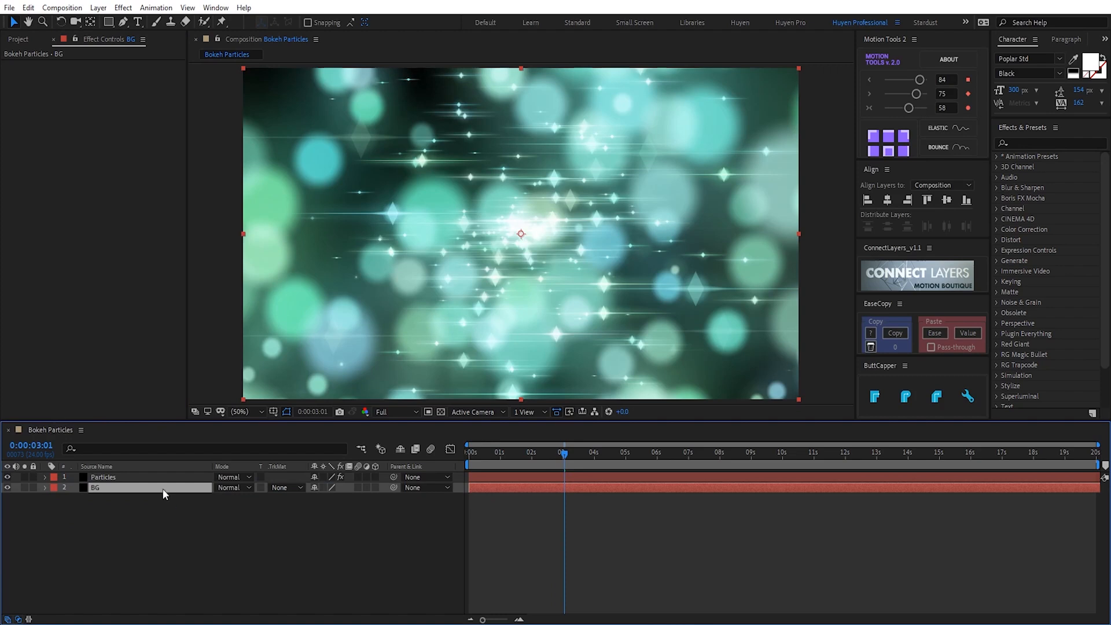
Add Gradient Ramp to BG with a dark teal Start Color and dark green End Color
key(ctrl+space)
text(gra)
click(118, 519)
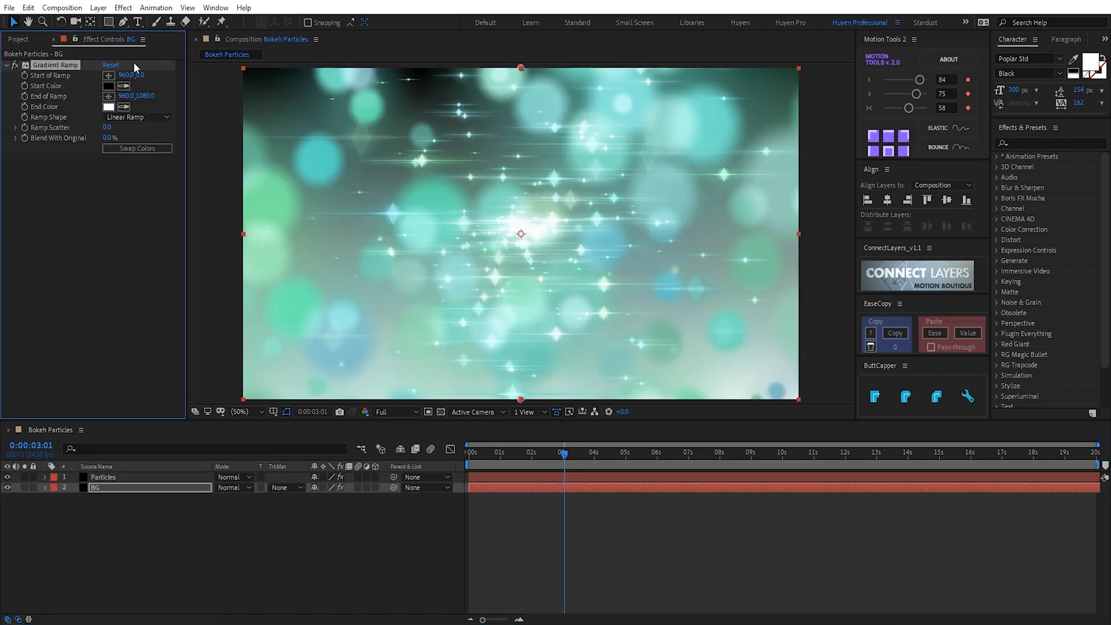
click(110, 86)
click(929, 242)
click(902, 287)
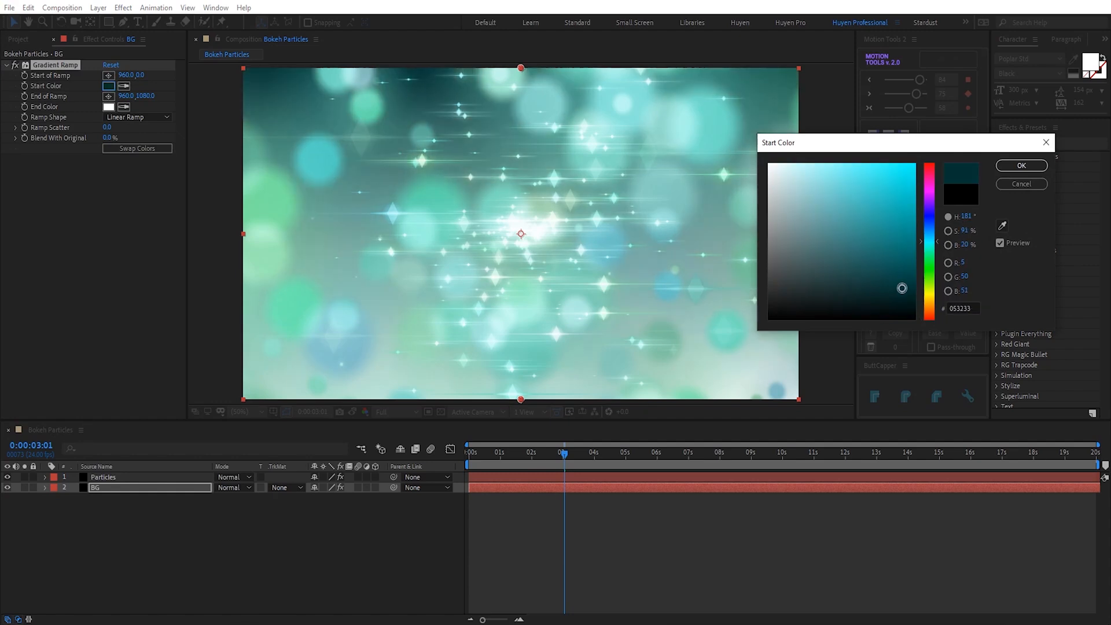
click(1020, 166)
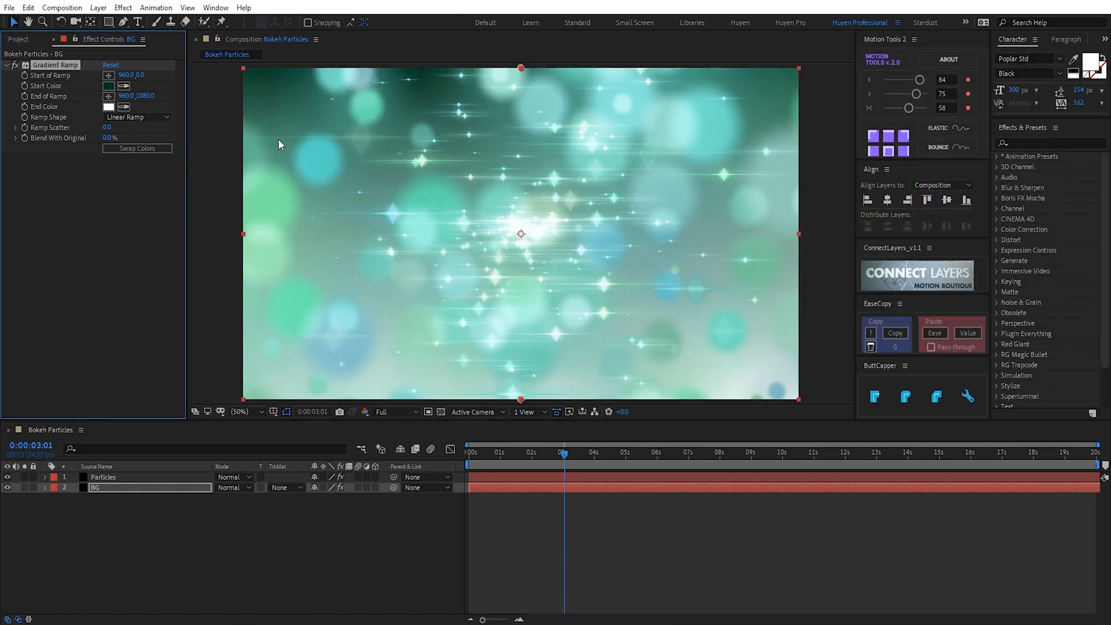
click(110, 87)
click(109, 107)
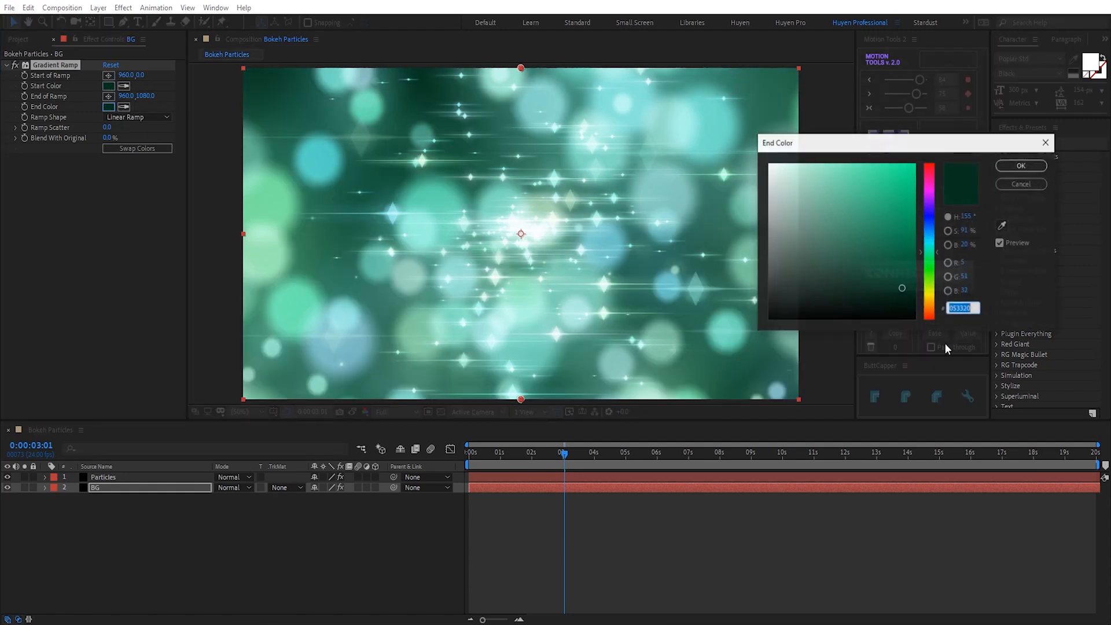
click(1021, 166)
Place the ramp's end point lower-right and its start point at the top-left corner
click(746, 354)
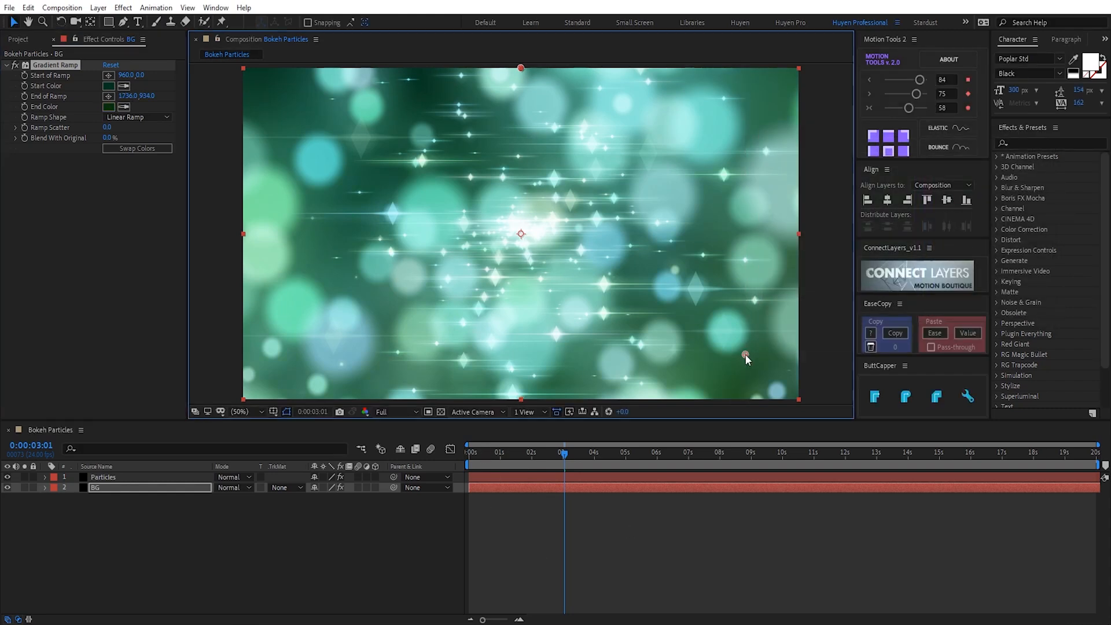
click(108, 75)
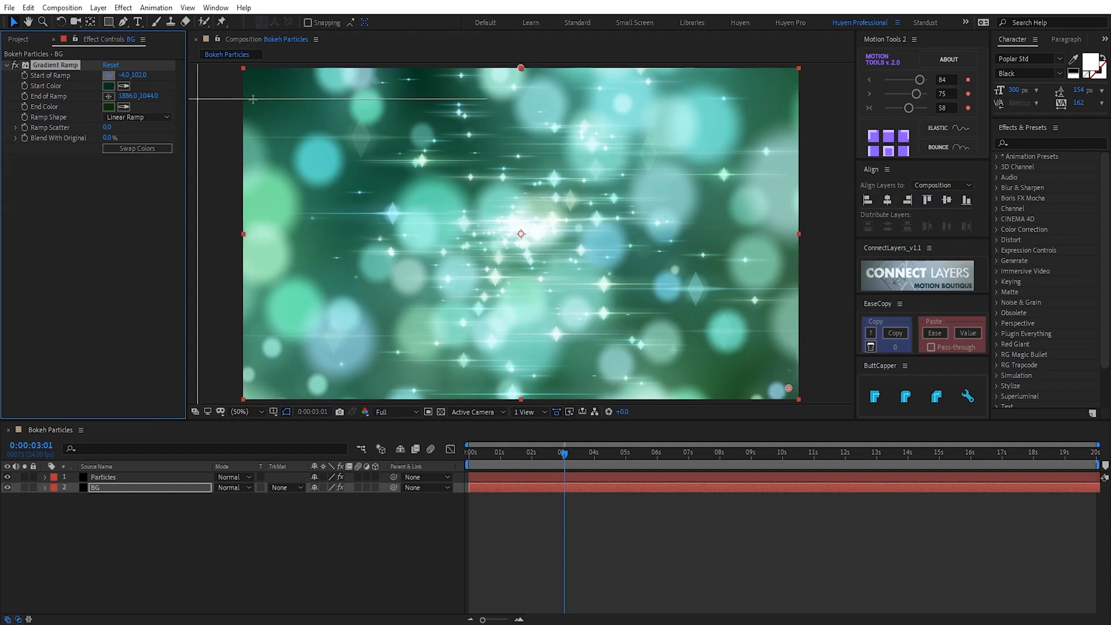
click(256, 85)
Refine the End Color to a brighter deep green and the Start Color to a richer teal green
click(109, 106)
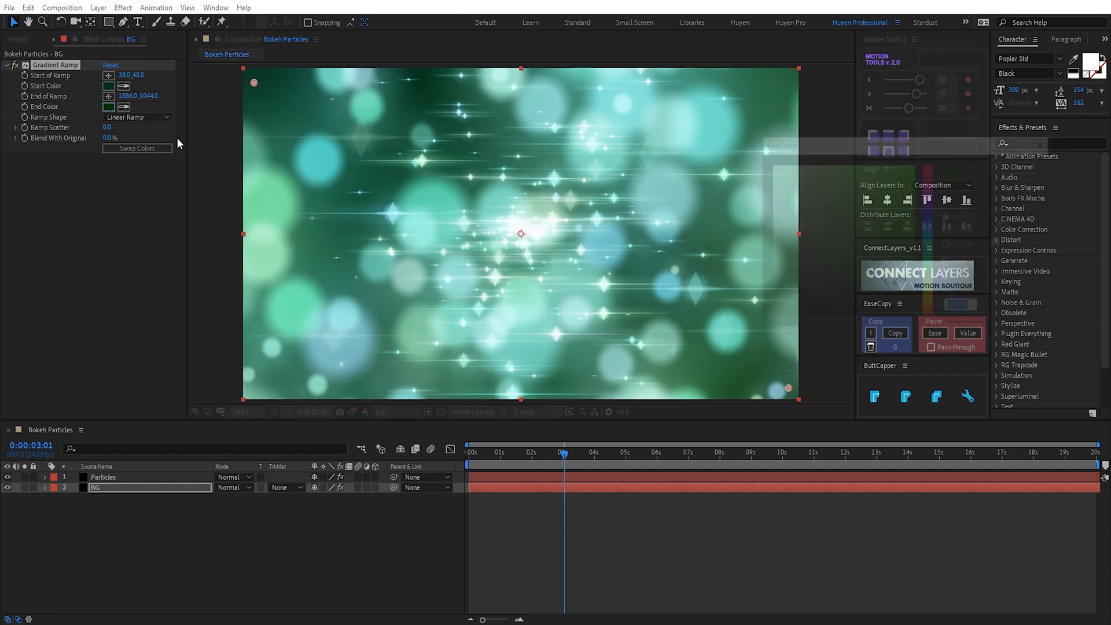
mouse_move(902, 297)
mouse_down()
mouse_move(902, 278)
mouse_move(905, 301)
mouse_up()
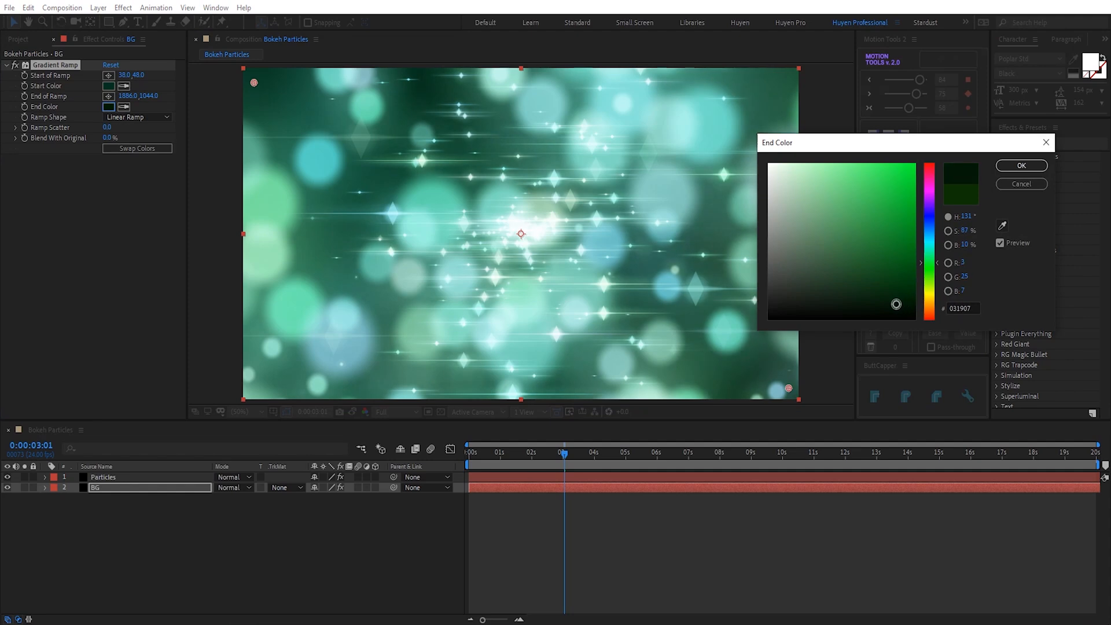
click(1008, 171)
click(108, 86)
click(885, 296)
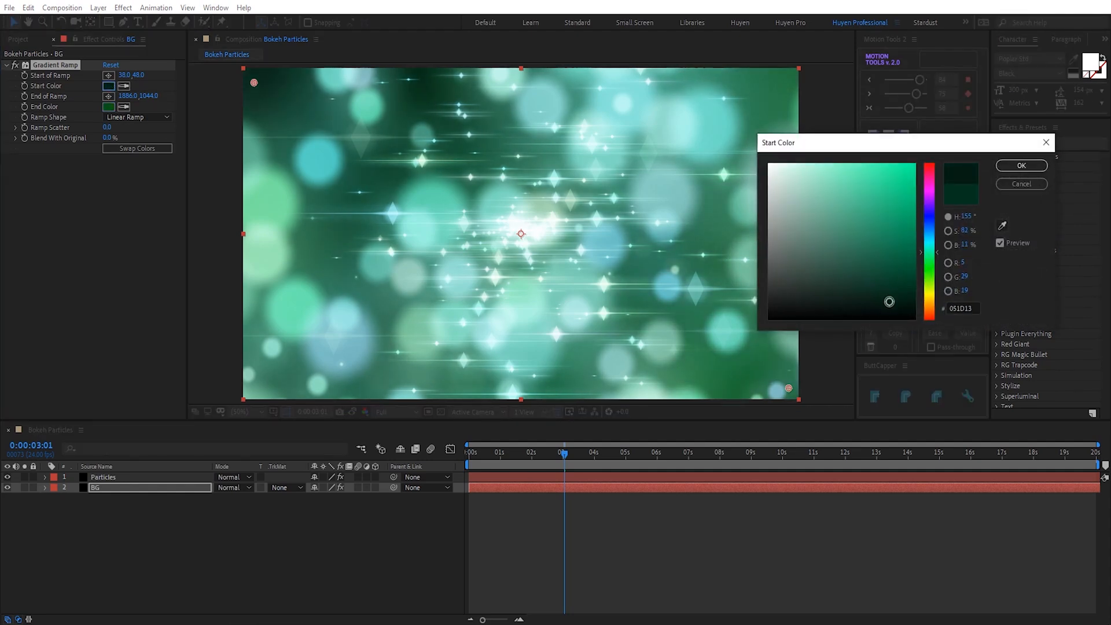
click(906, 284)
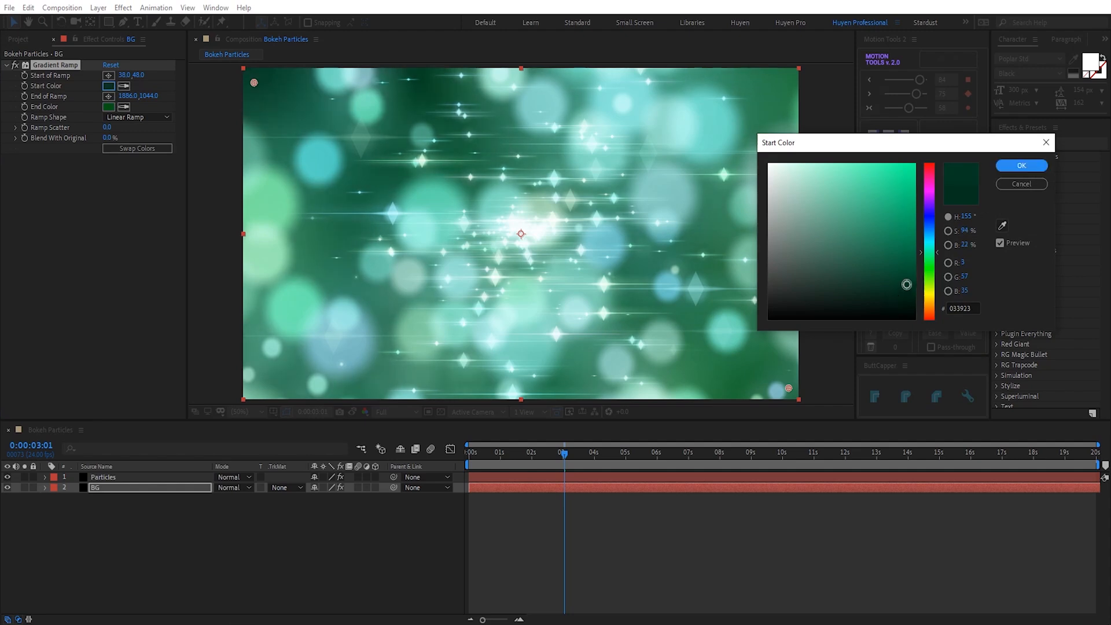
click(1017, 167)
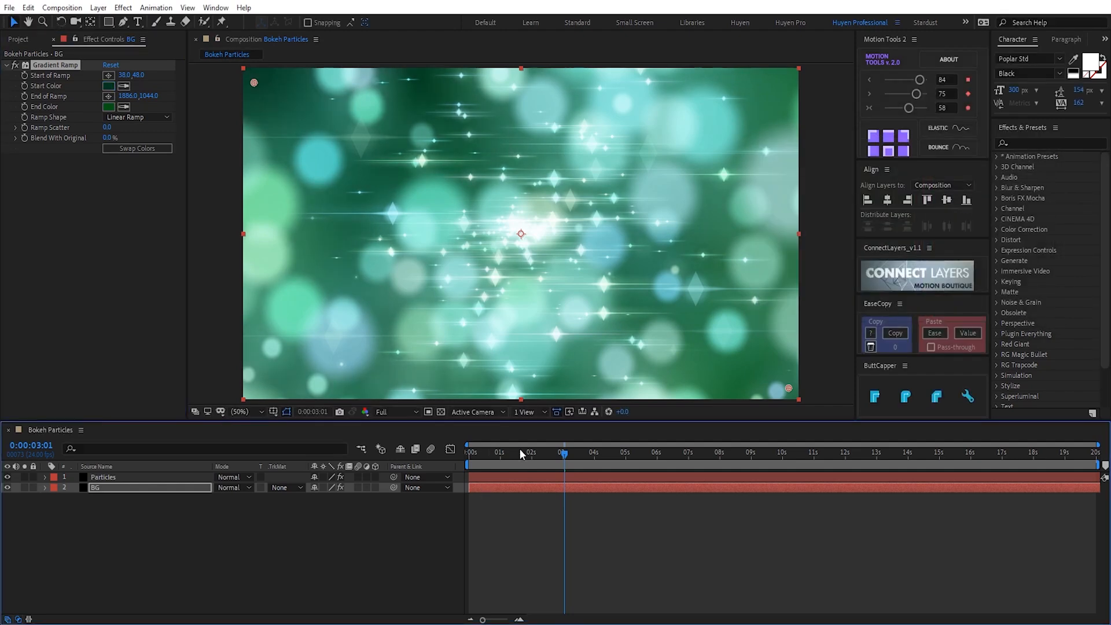
drag(519, 449, 470, 462)
Preview the animation, then add a new adjustment layer on top named Effects
key(space)
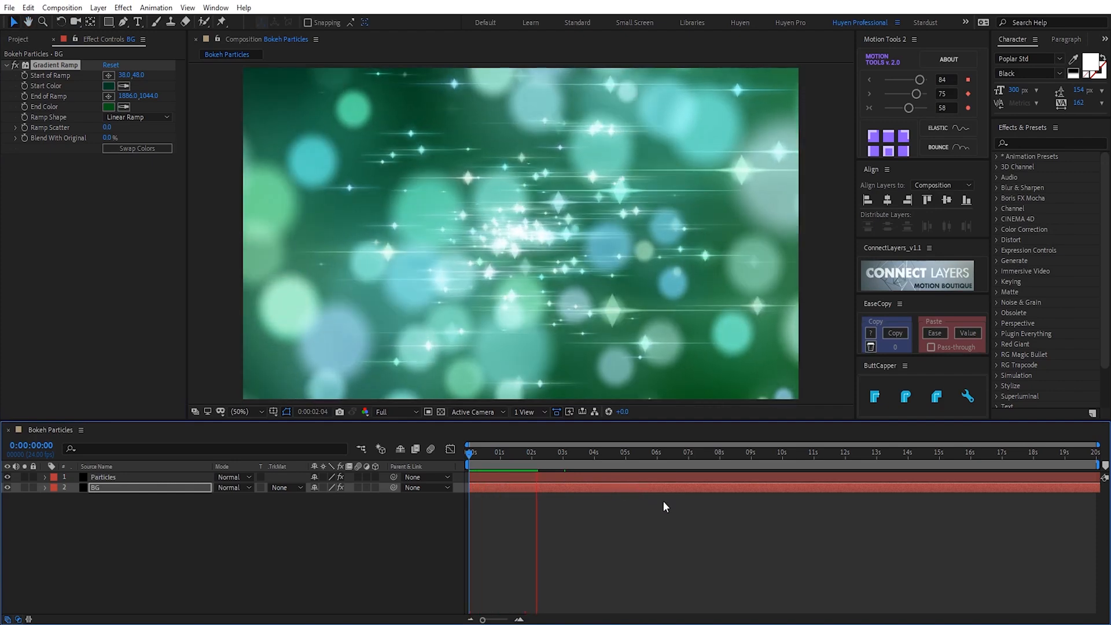
key(space)
key(ctrl+alt+y)
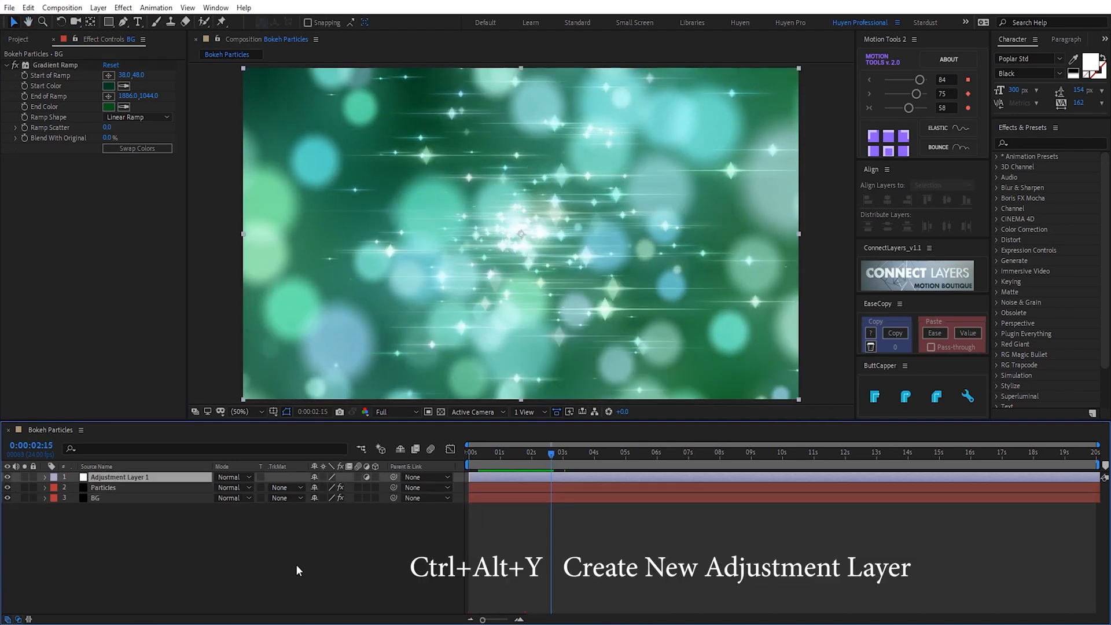
key(Return)
text(Effects)
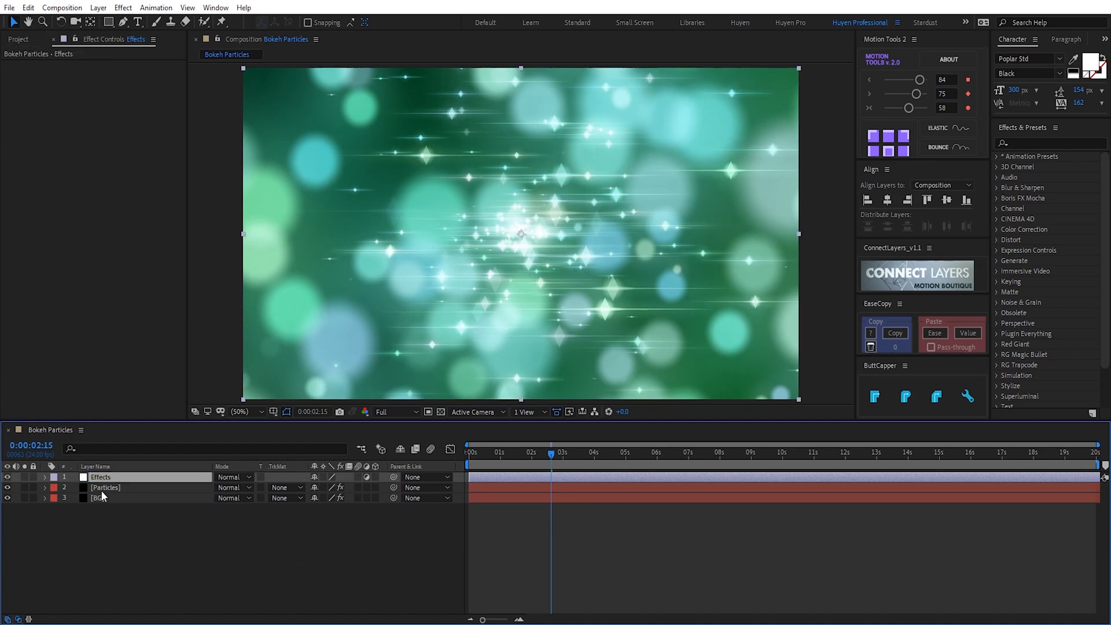
Apply CC Vignette to the Effects layer with Amount 247 and preview the darkened edges
key(ctrl+space)
text(vi)
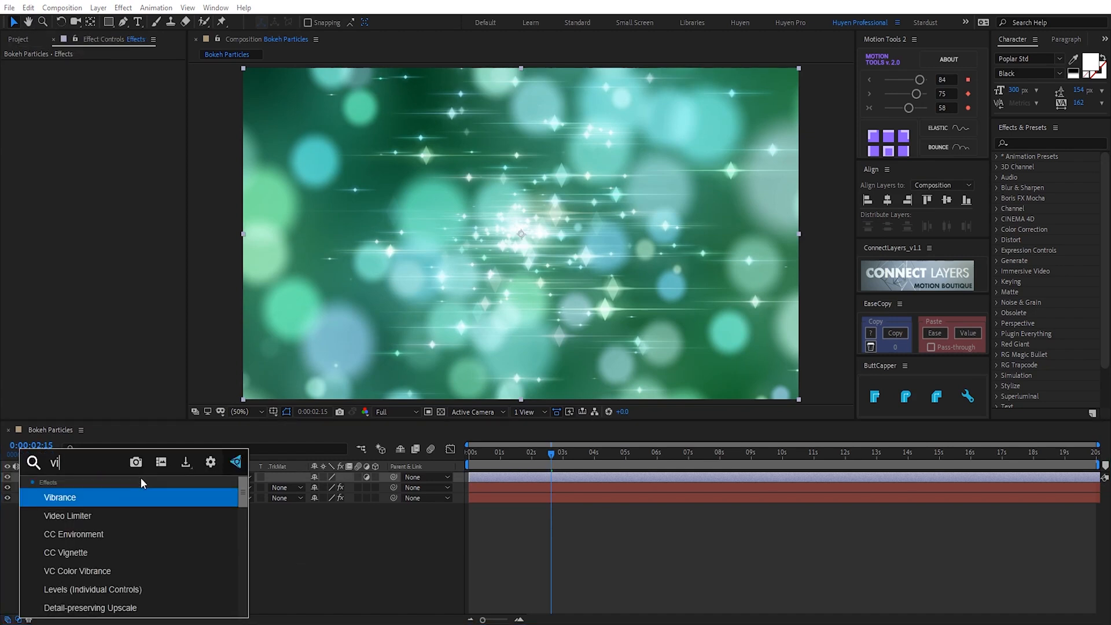
click(106, 550)
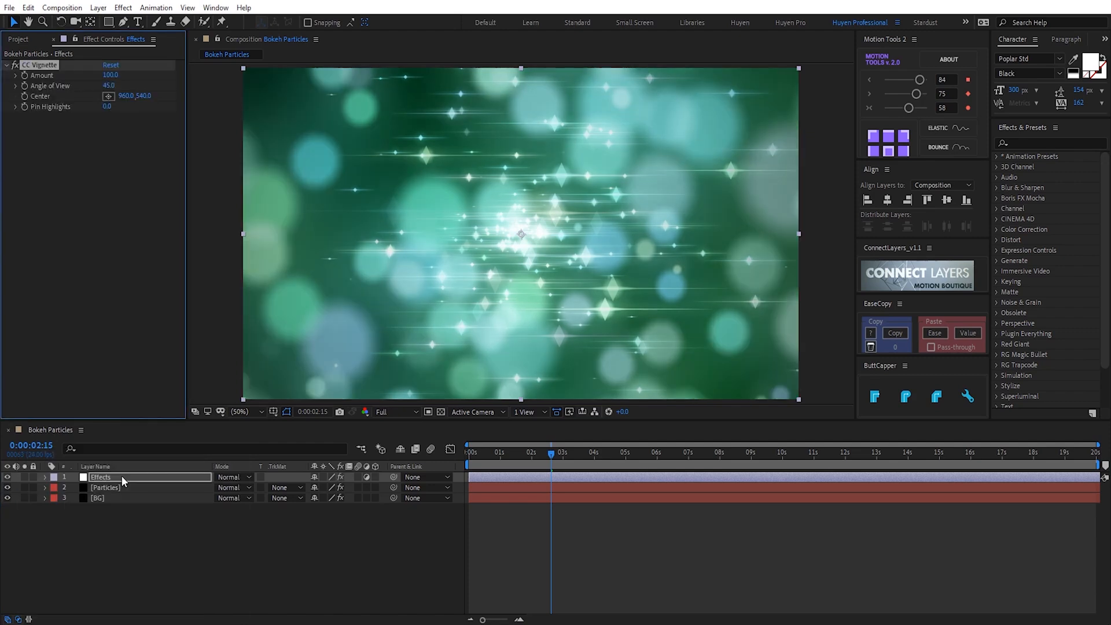
drag(109, 74, 192, 76)
mouse_move(479, 465)
mouse_down()
mouse_move(576, 453)
mouse_move(468, 468)
mouse_up()
key(space)
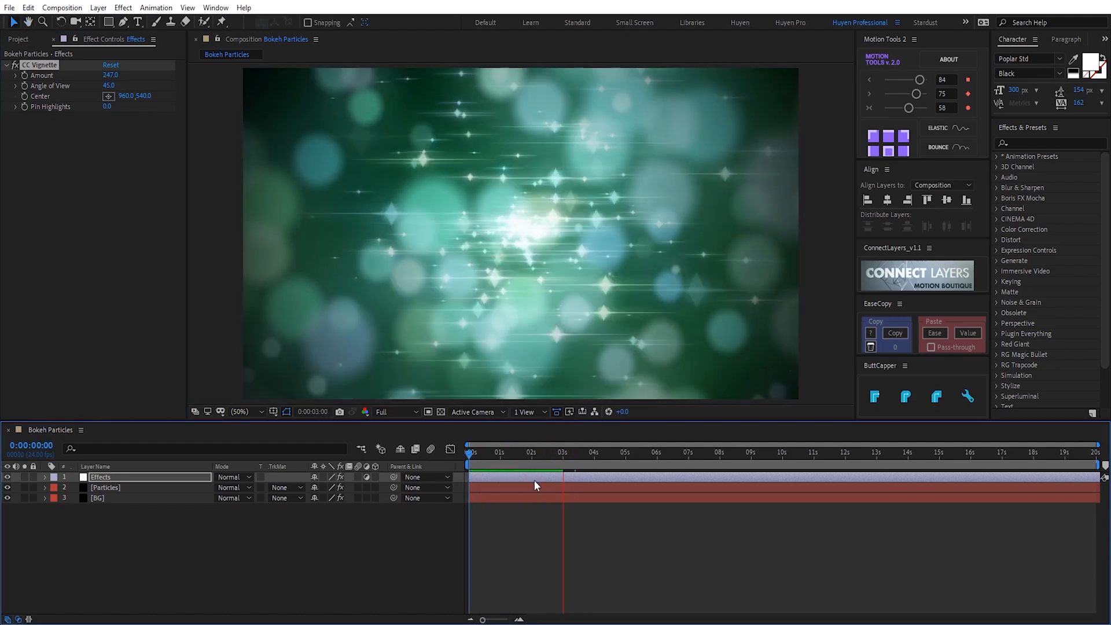
key(space)
click(101, 478)
key(ctrl+space)
Apply Curves with an S-curve raising highlights and deepening shadows, then preview the contrast
text(cur)
key(Return)
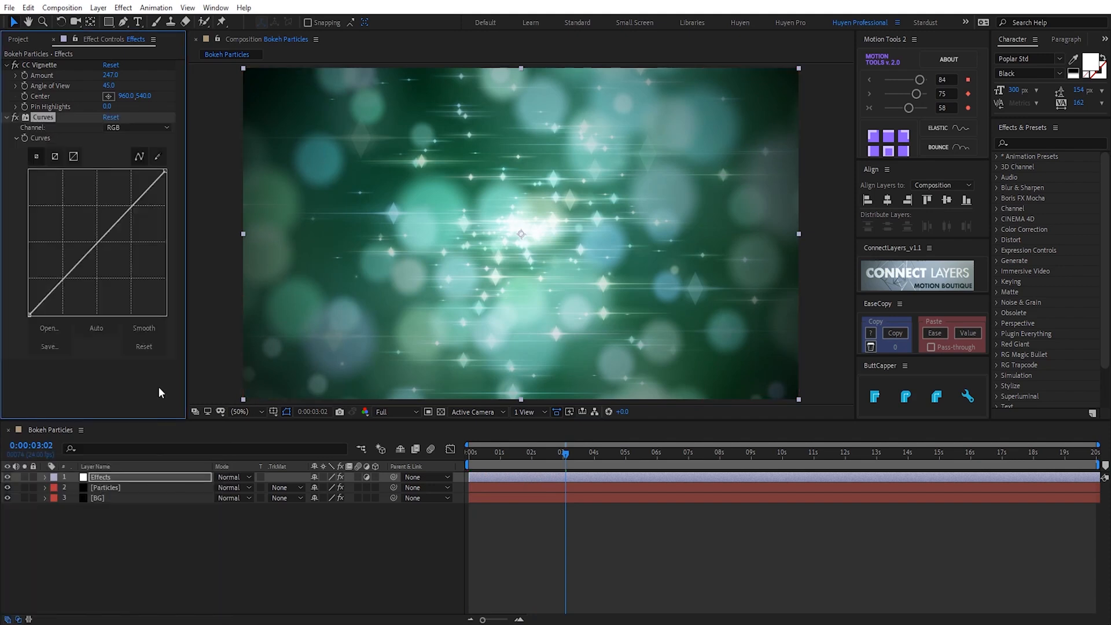
drag(119, 218, 118, 215)
drag(66, 271, 68, 281)
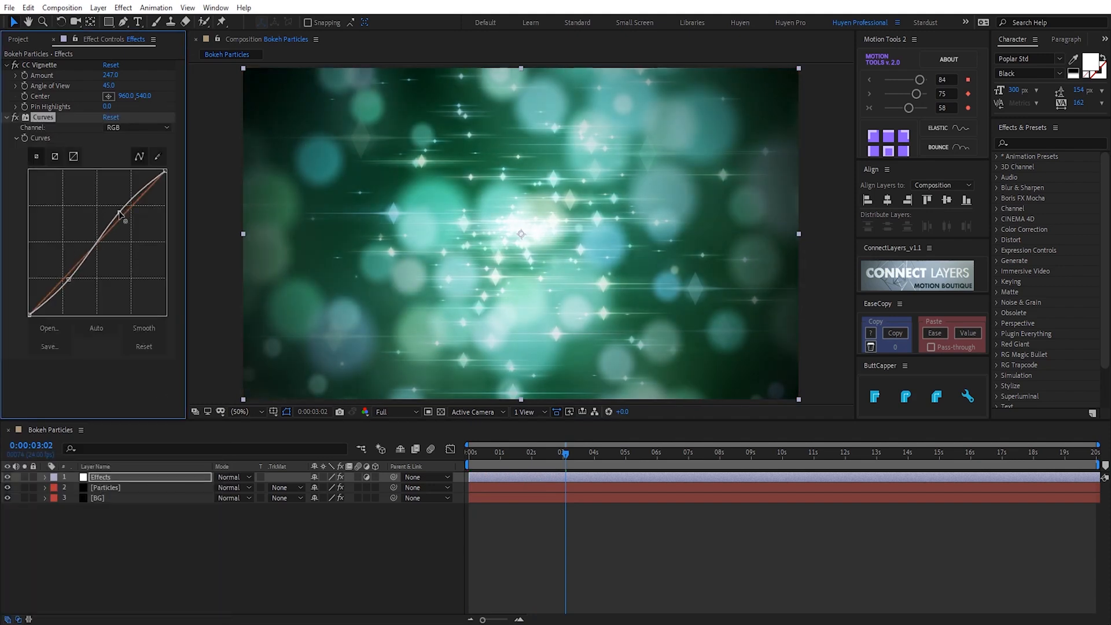
drag(484, 455, 499, 456)
key(Home)
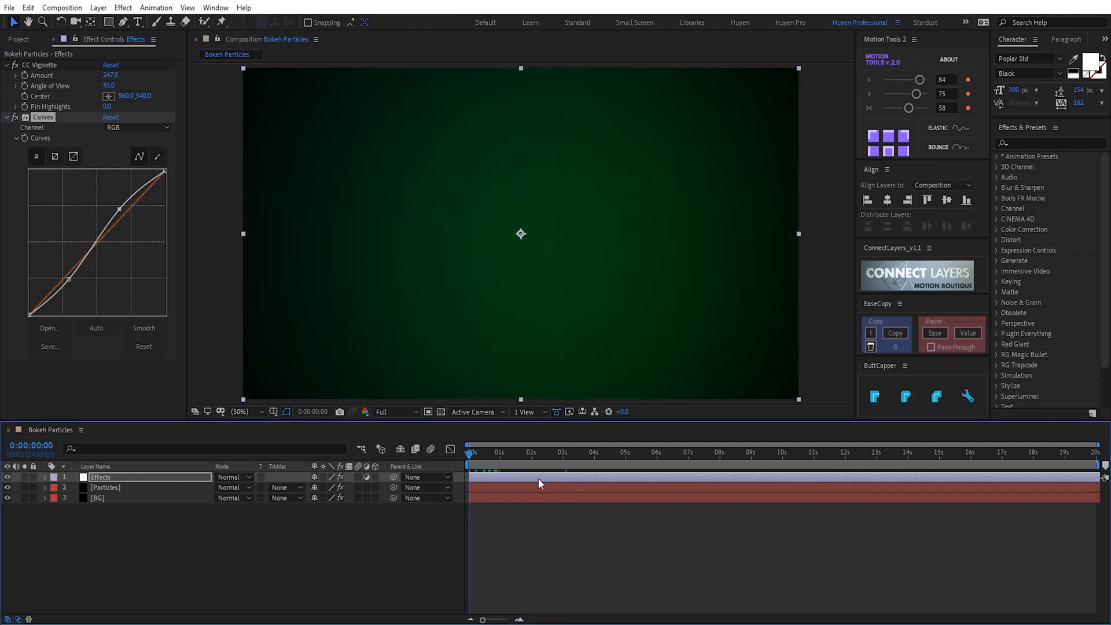
key(space)
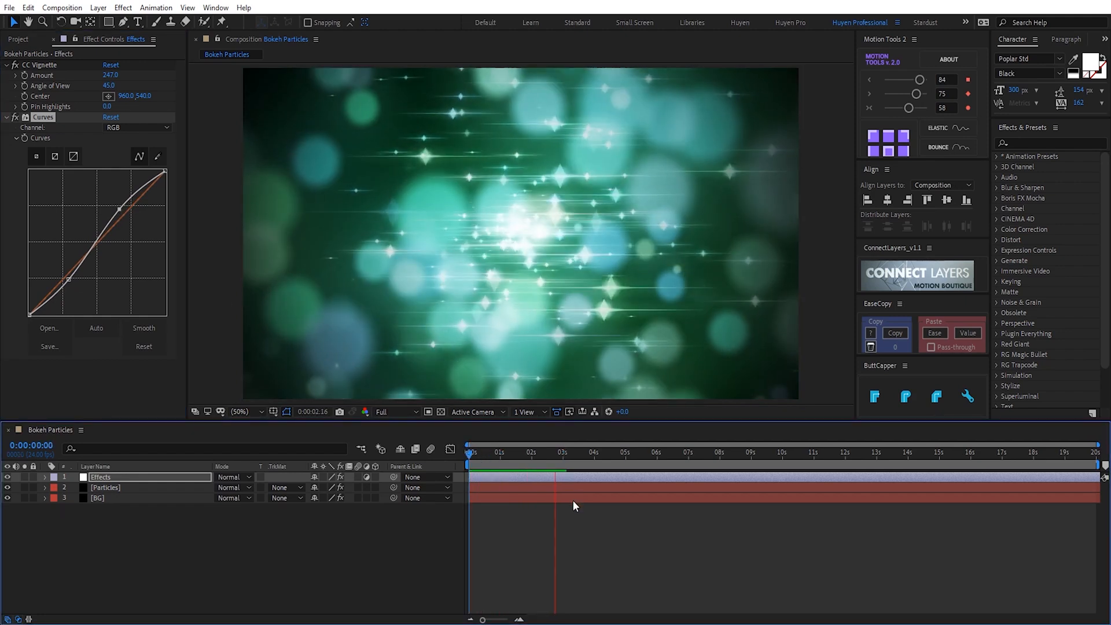
click(551, 456)
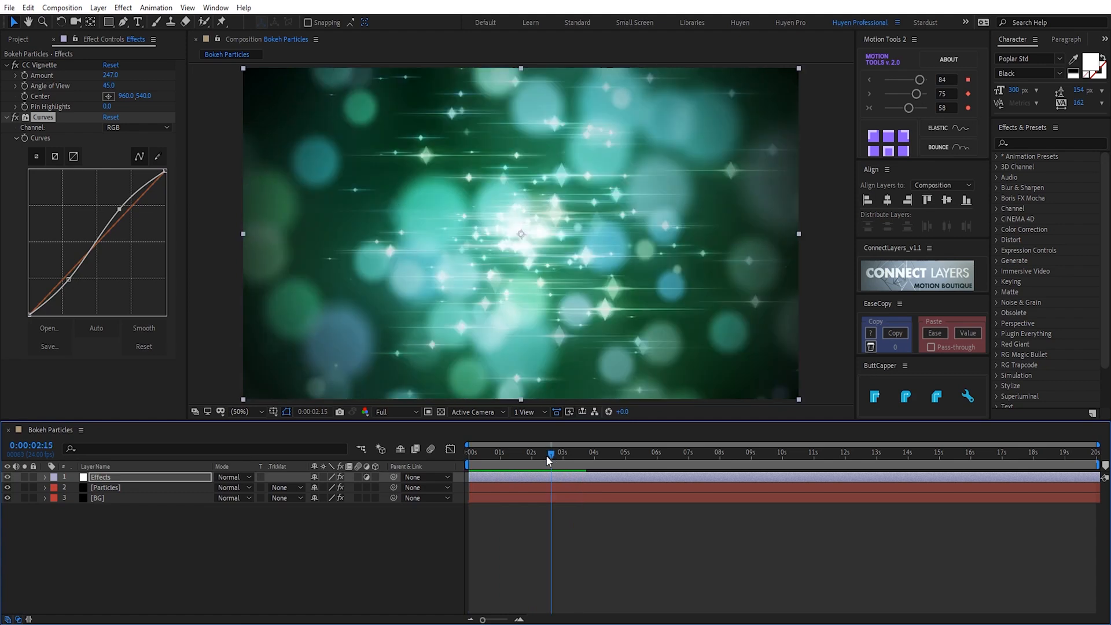
Set CC Vignette Pin Highlights to 70 and preview from 0:00:02:12
click(38, 118)
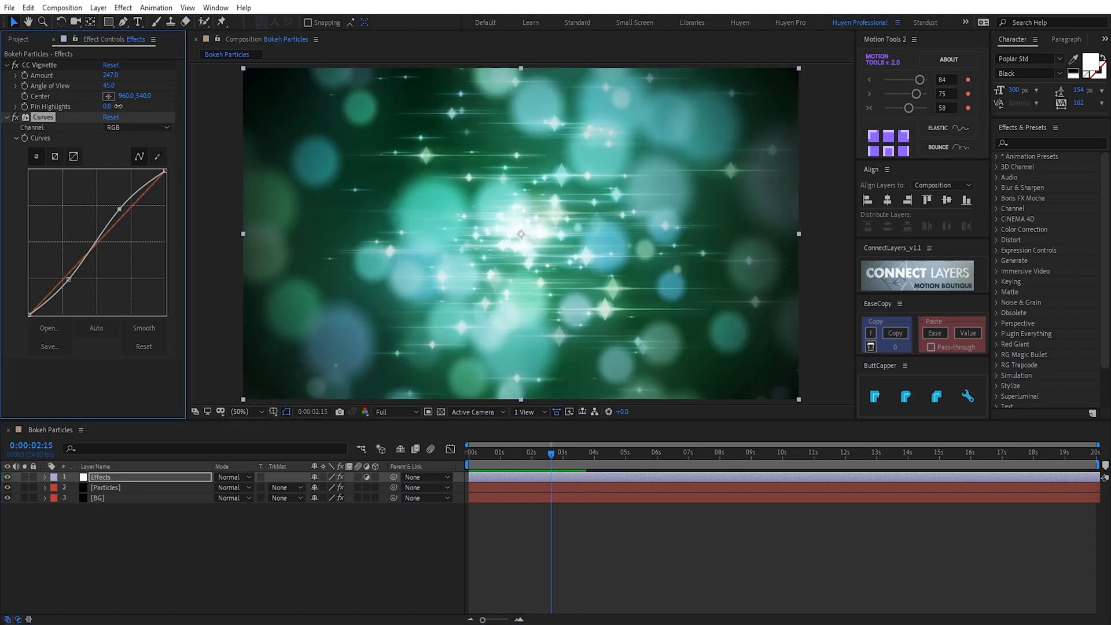
drag(118, 107, 201, 106)
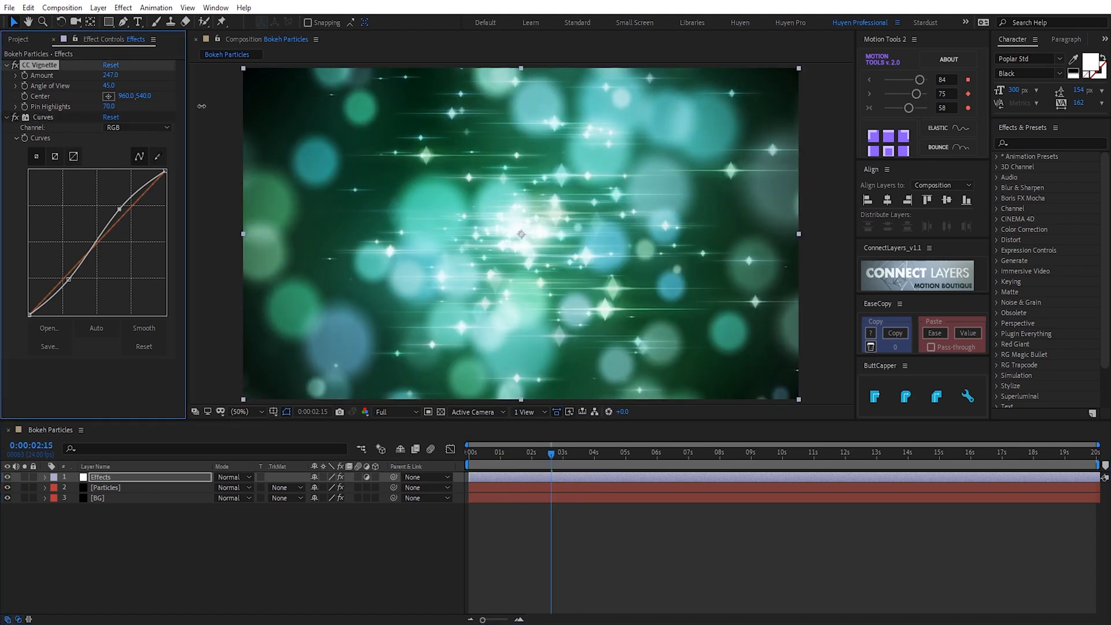
click(548, 466)
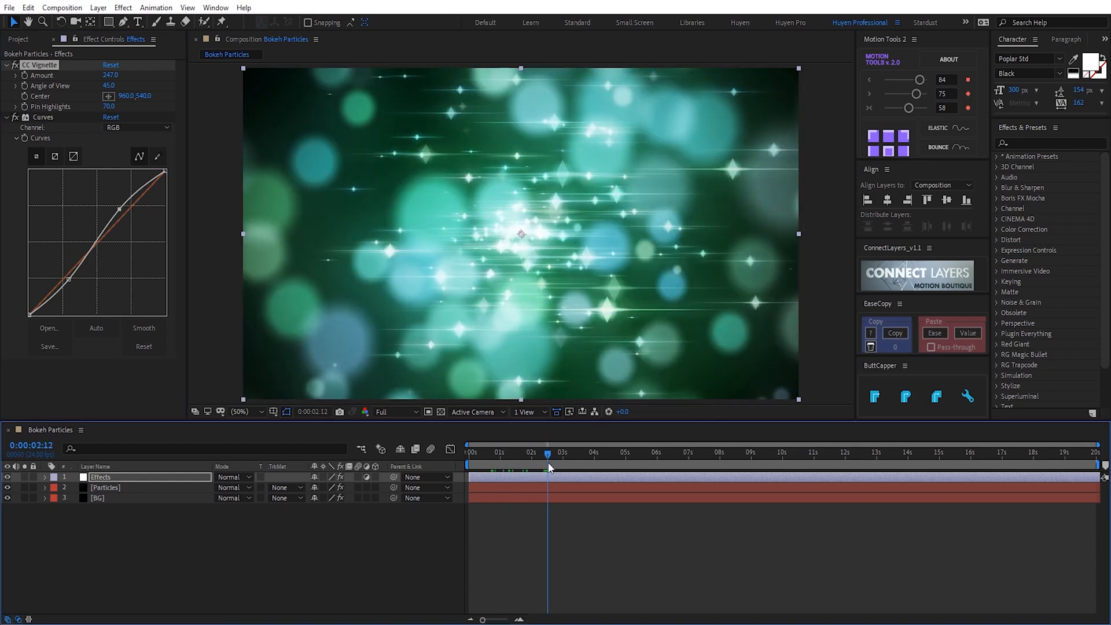
key(space)
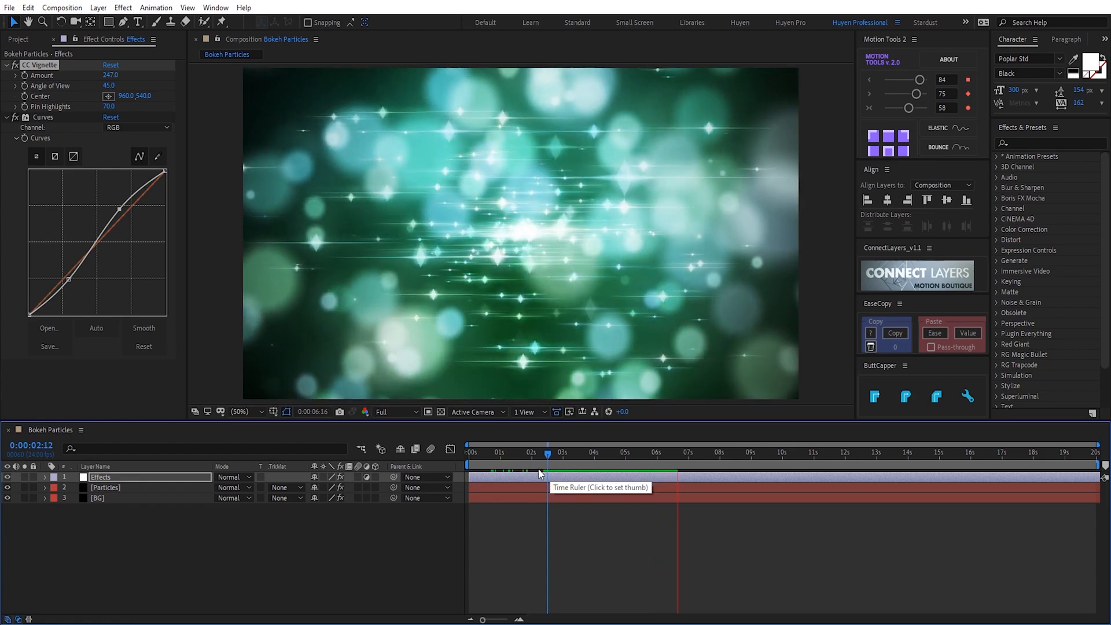
click(551, 458)
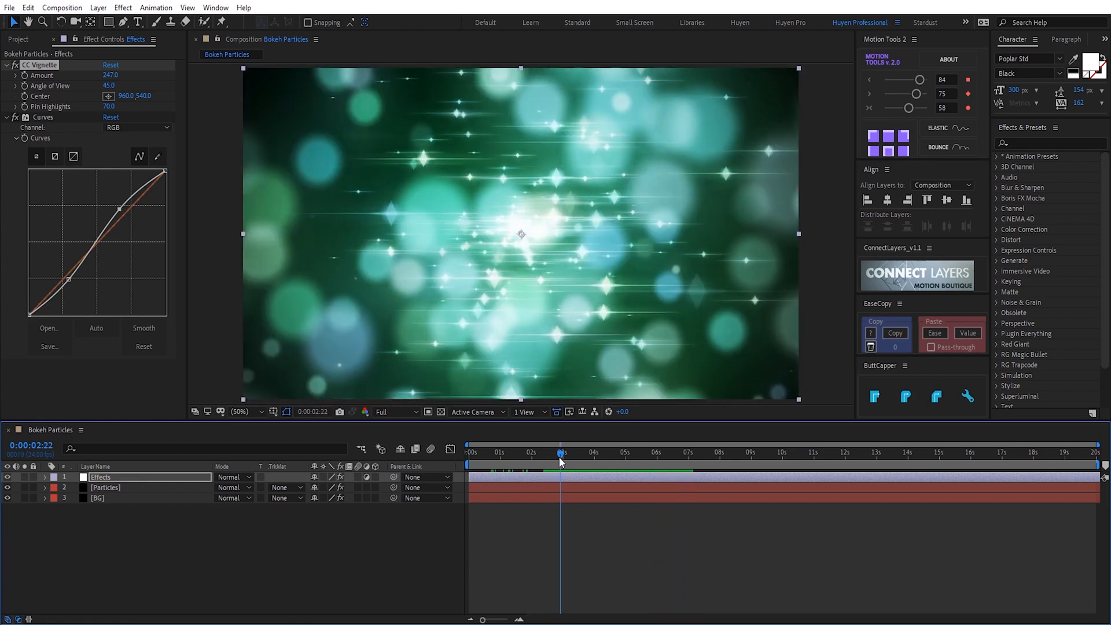
key(space)
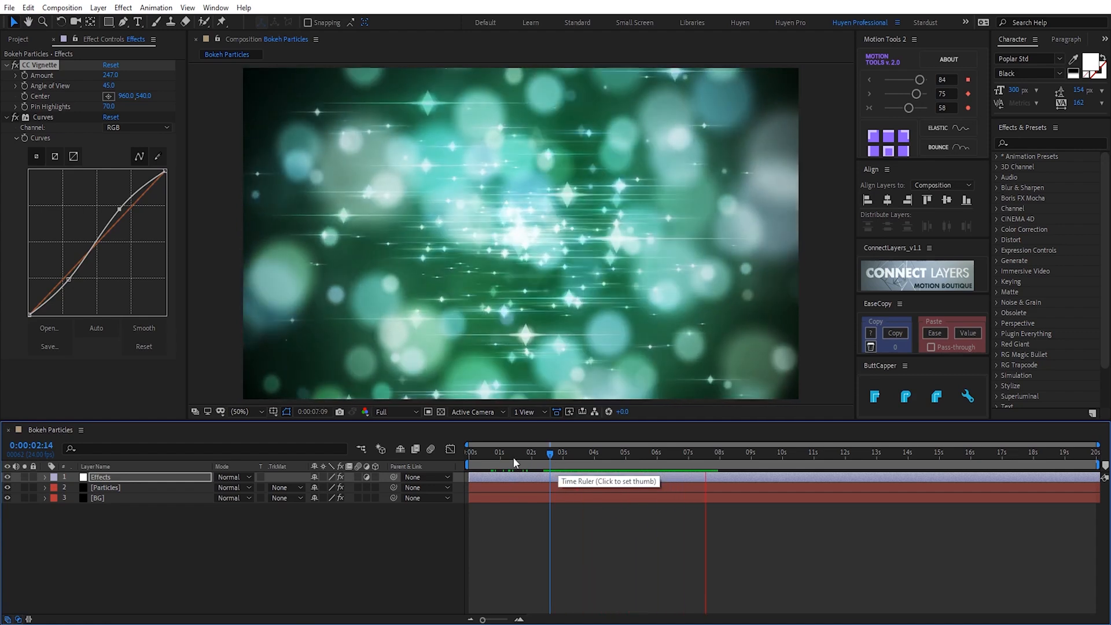
key(space)
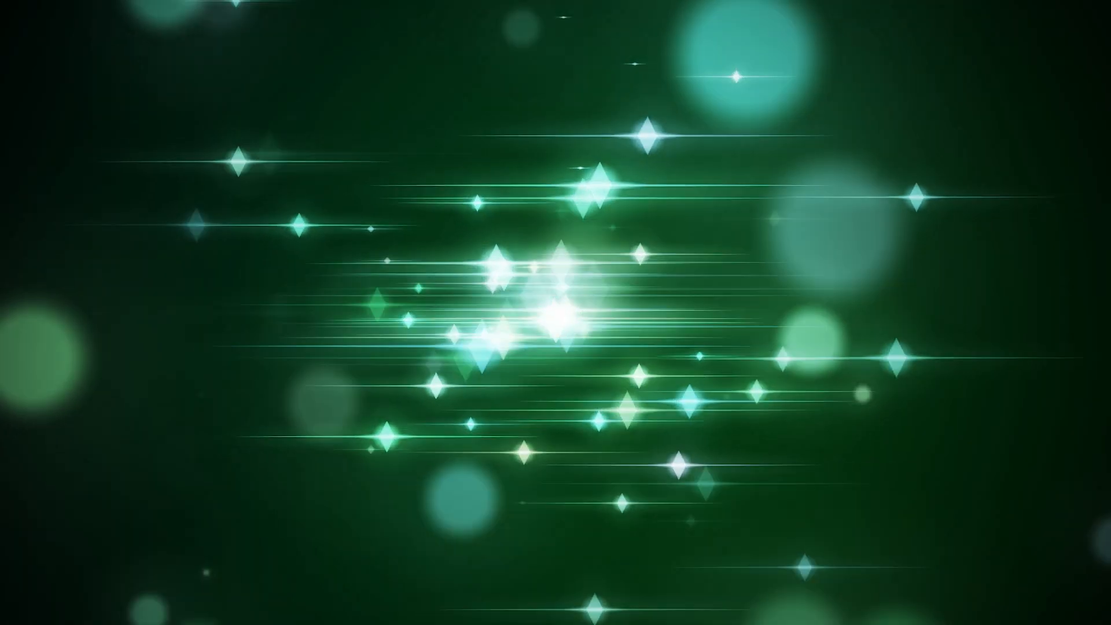